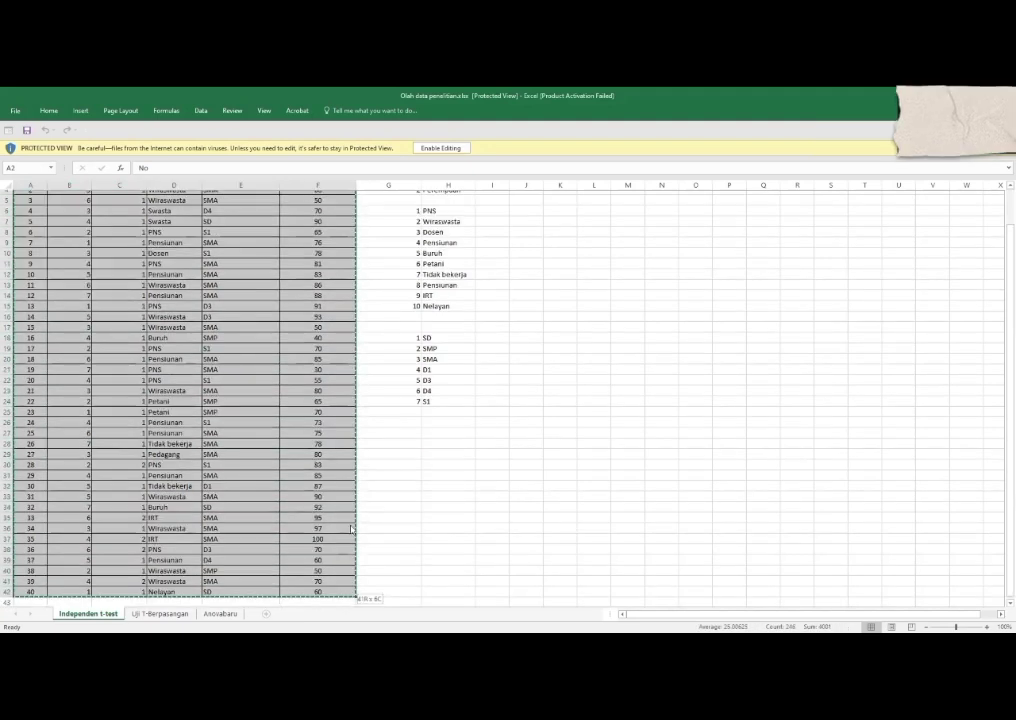
Copy the data table A2:F42, including its header row, from the Independen t-test sheet.
right_click(345, 393)
click(367, 410)
scroll(265, 590, up, 1)
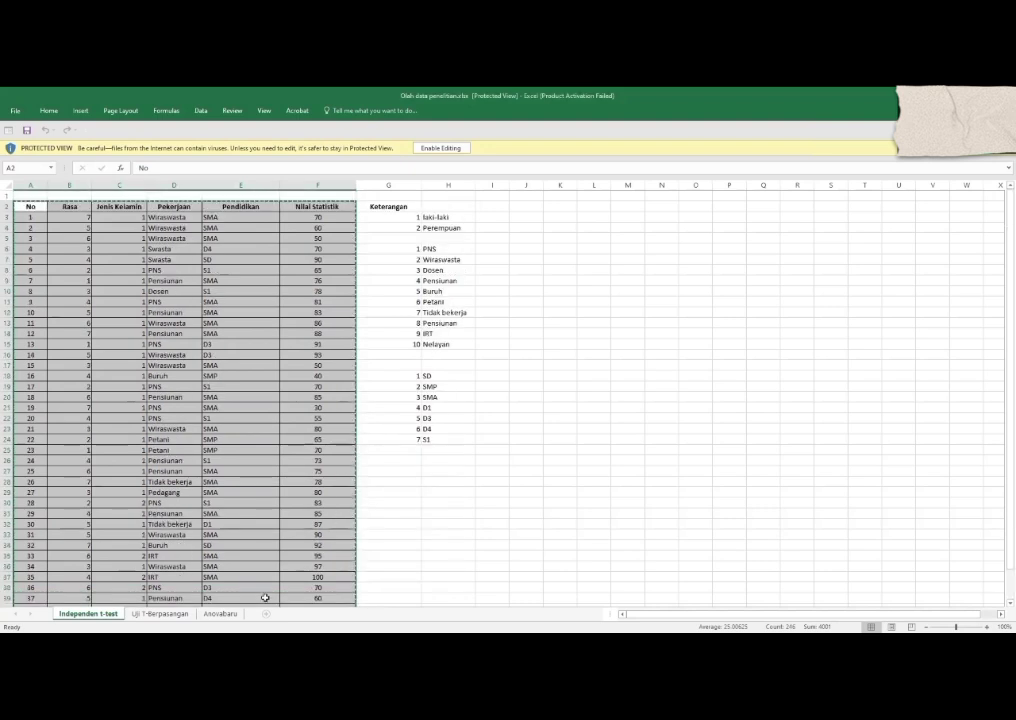
Switch to SPSS and paste the copied data with variable names into the first cell of the empty dataset.
click(477, 145)
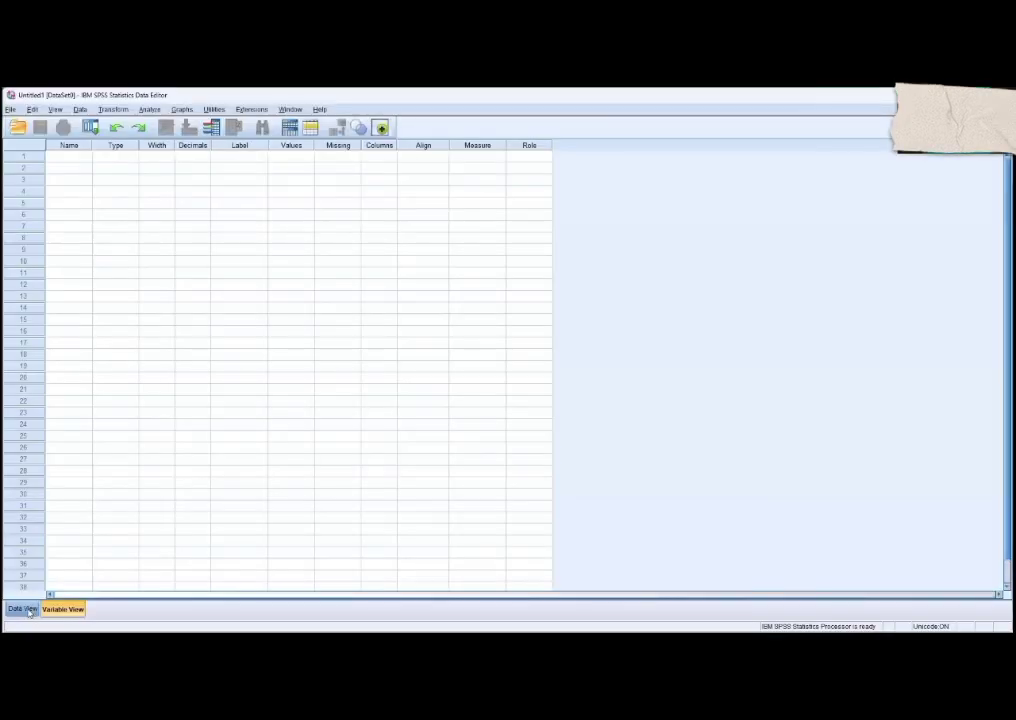
click(25, 609)
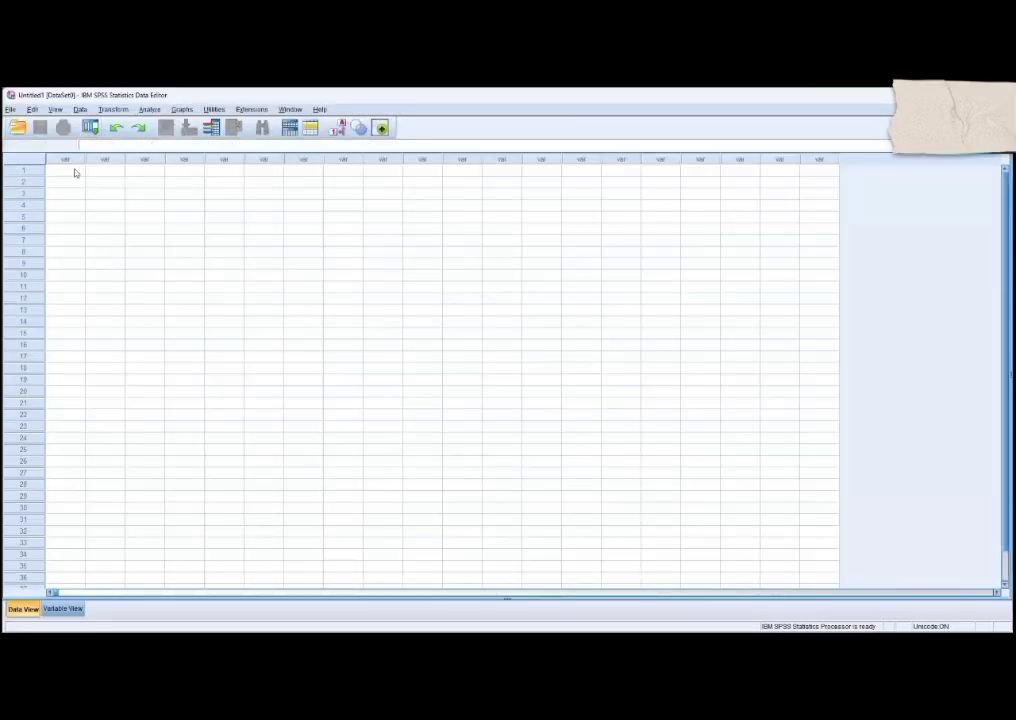
right_click(75, 172)
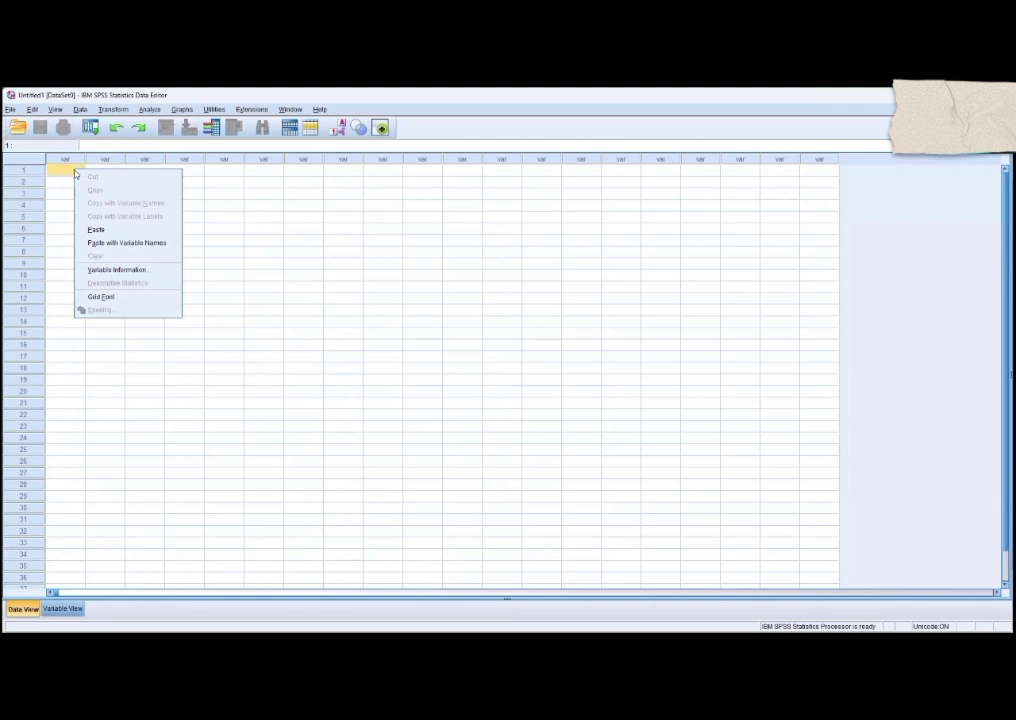
click(118, 243)
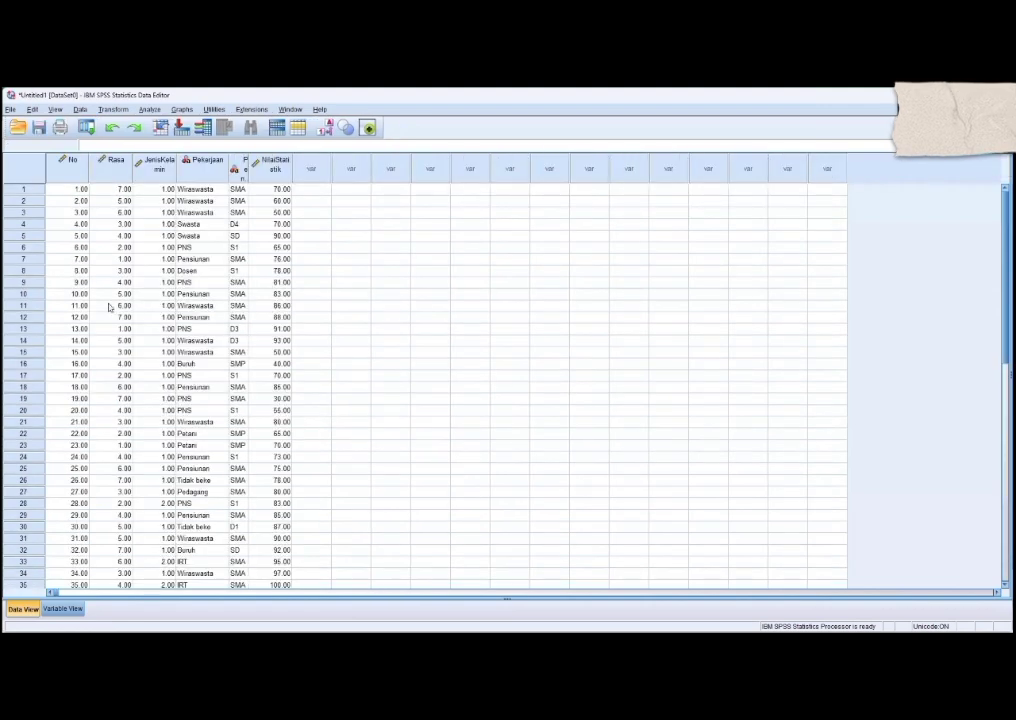
Run a Means comparison with Rasa as the dependent variable and Jenis Kelamin as the independent variable.
click(150, 110)
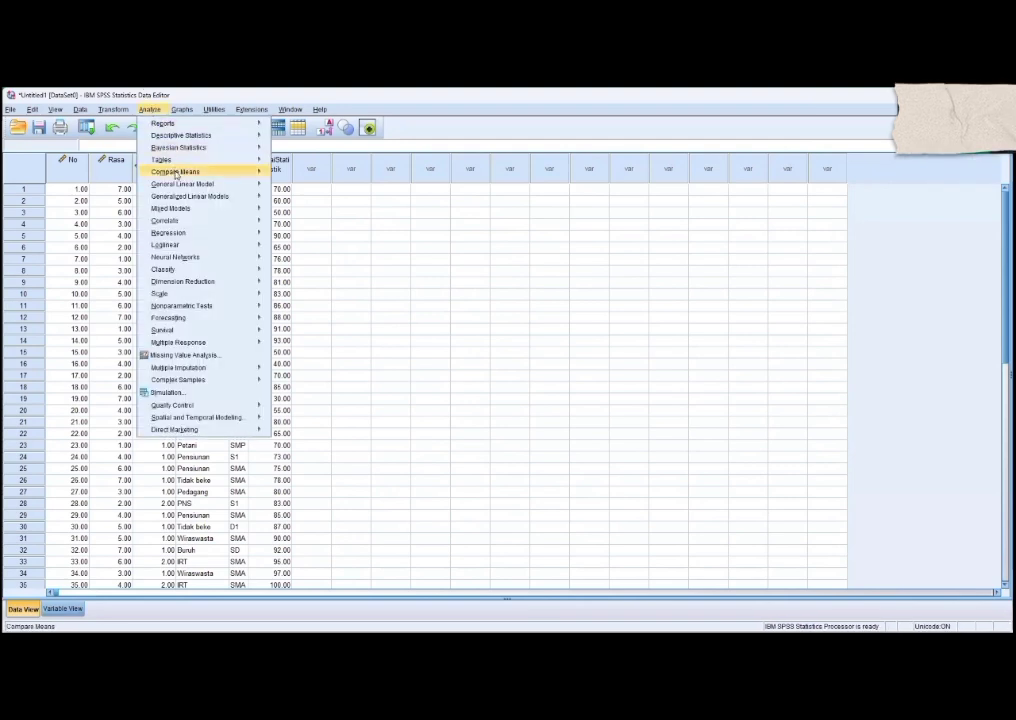
mouse_move(195, 173)
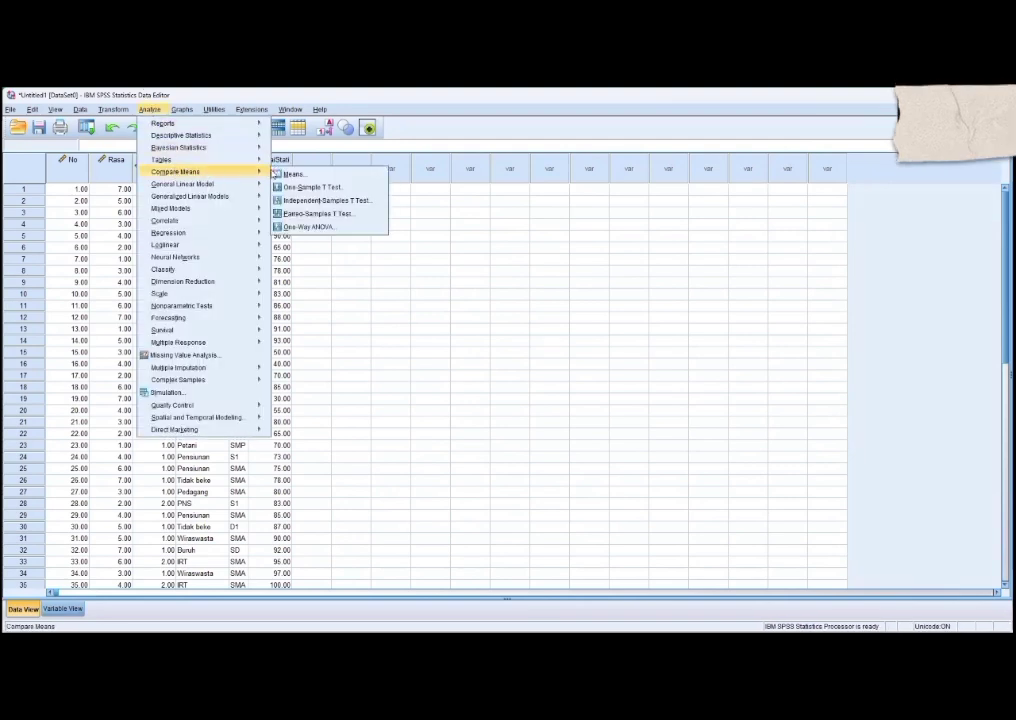
click(285, 174)
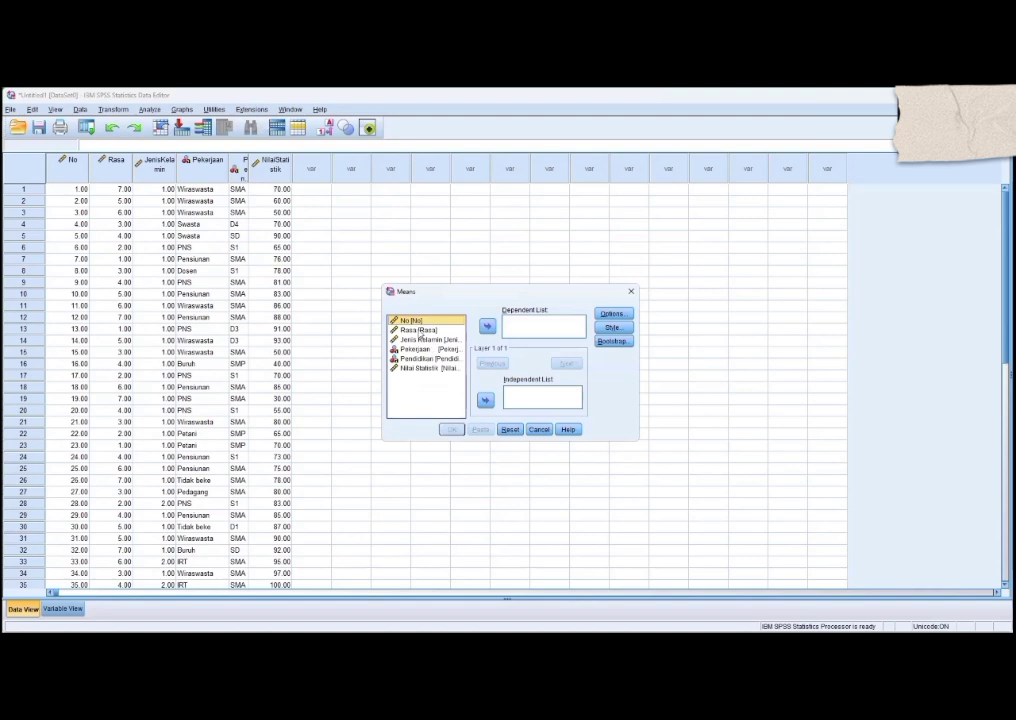
click(418, 330)
click(487, 326)
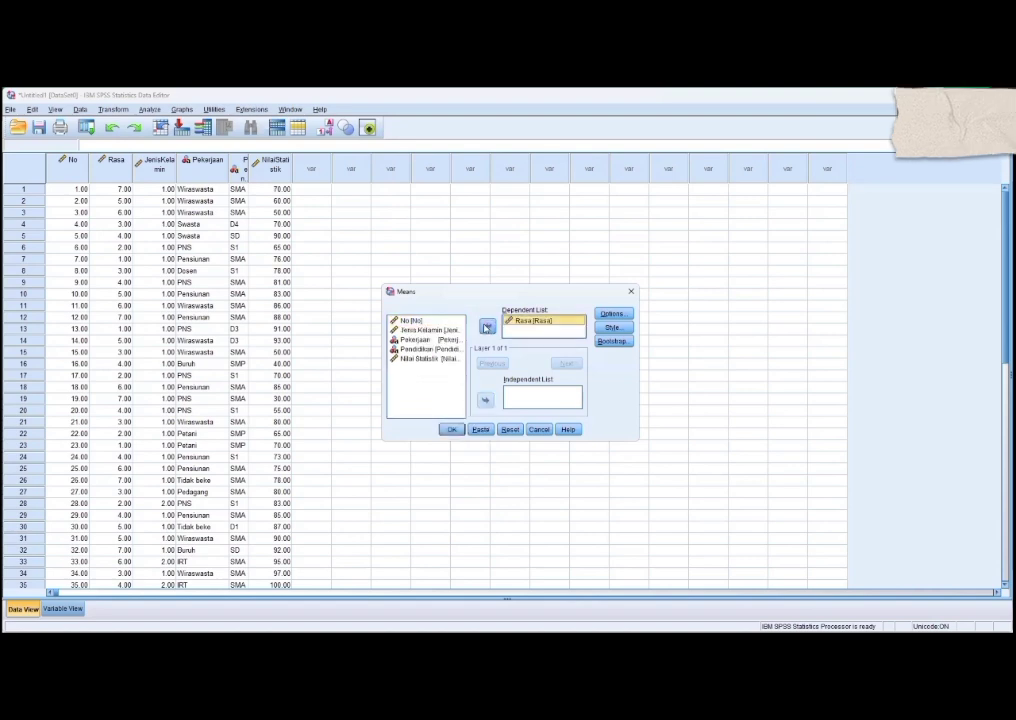
click(432, 330)
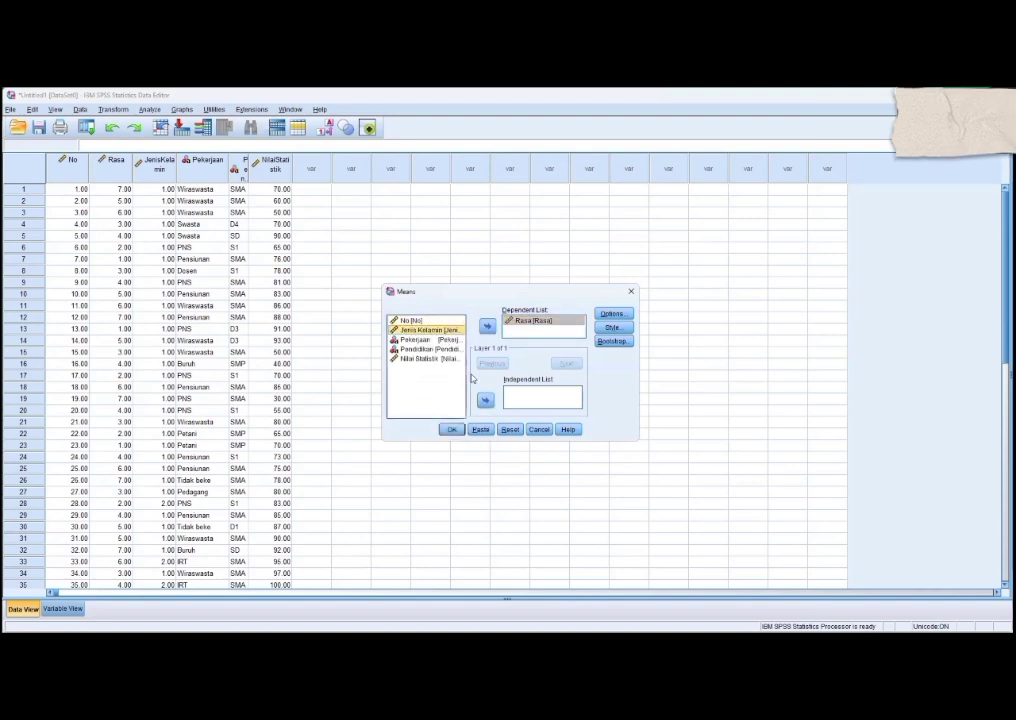
click(485, 400)
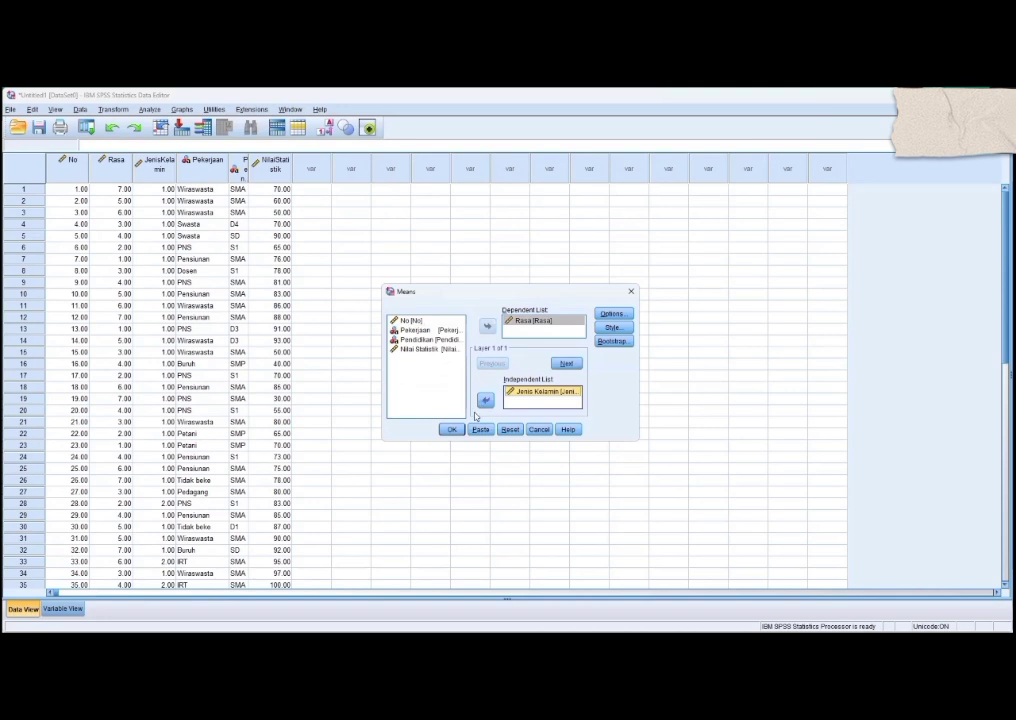
click(451, 429)
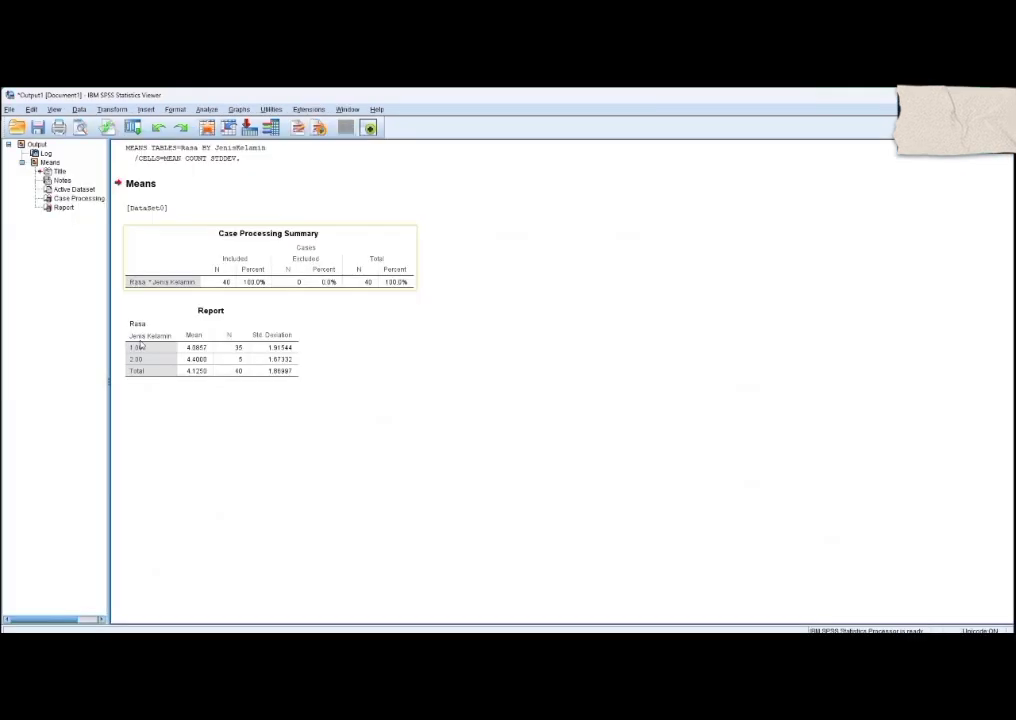
click(141, 345)
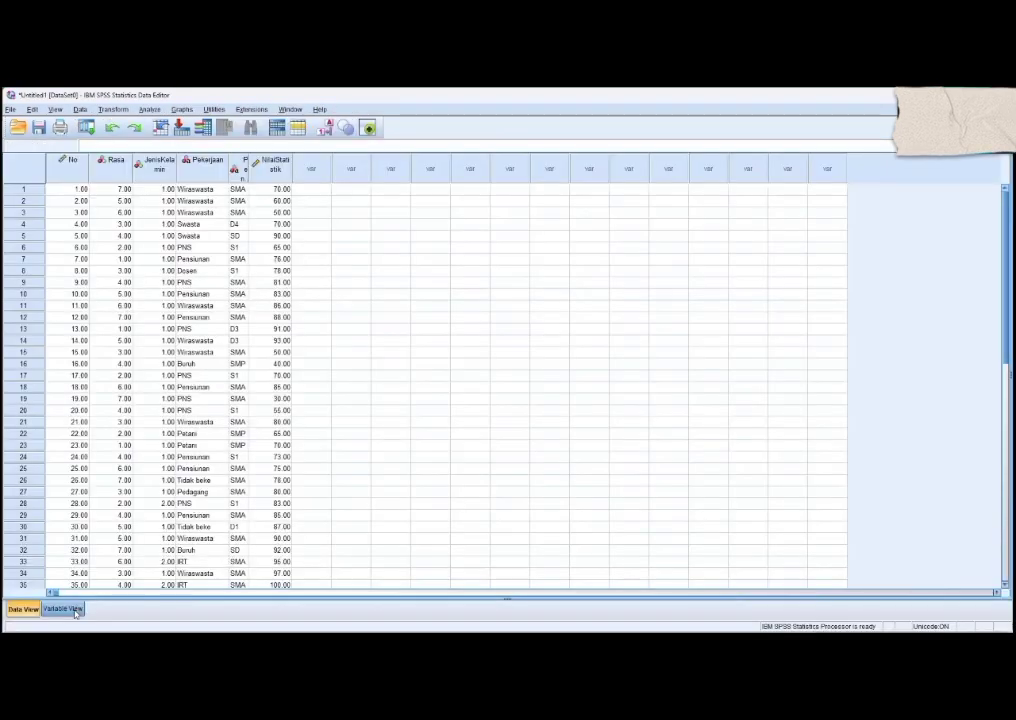
Add the value label "laki-laki" for value 1 of the JenisKelamin variable.
click(66, 609)
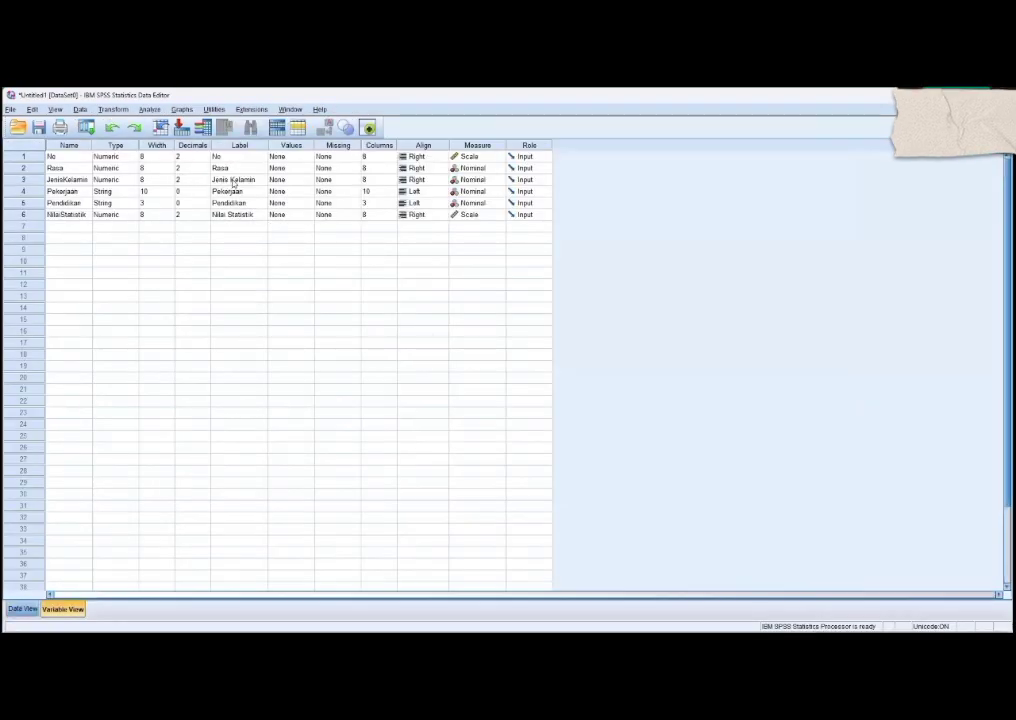
click(300, 181)
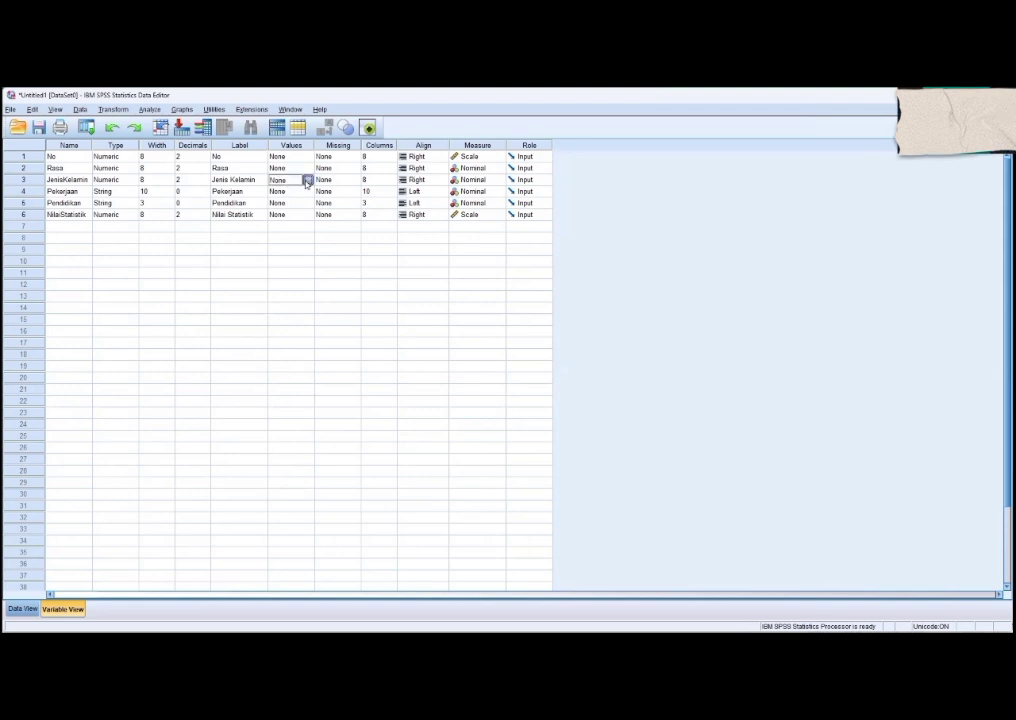
click(308, 180)
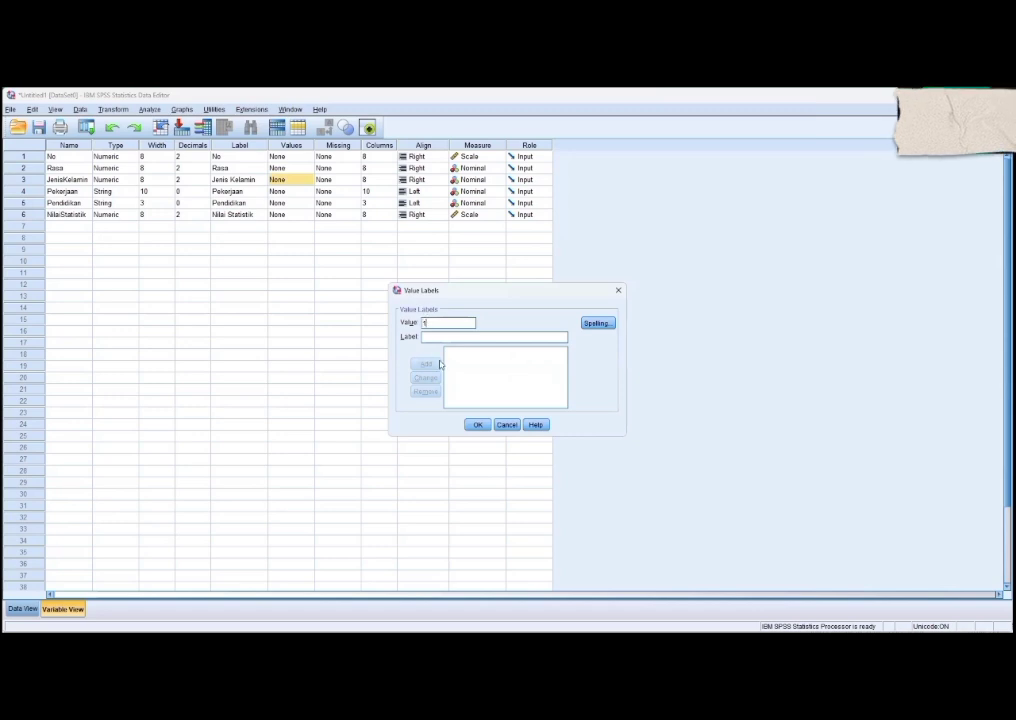
click(436, 339)
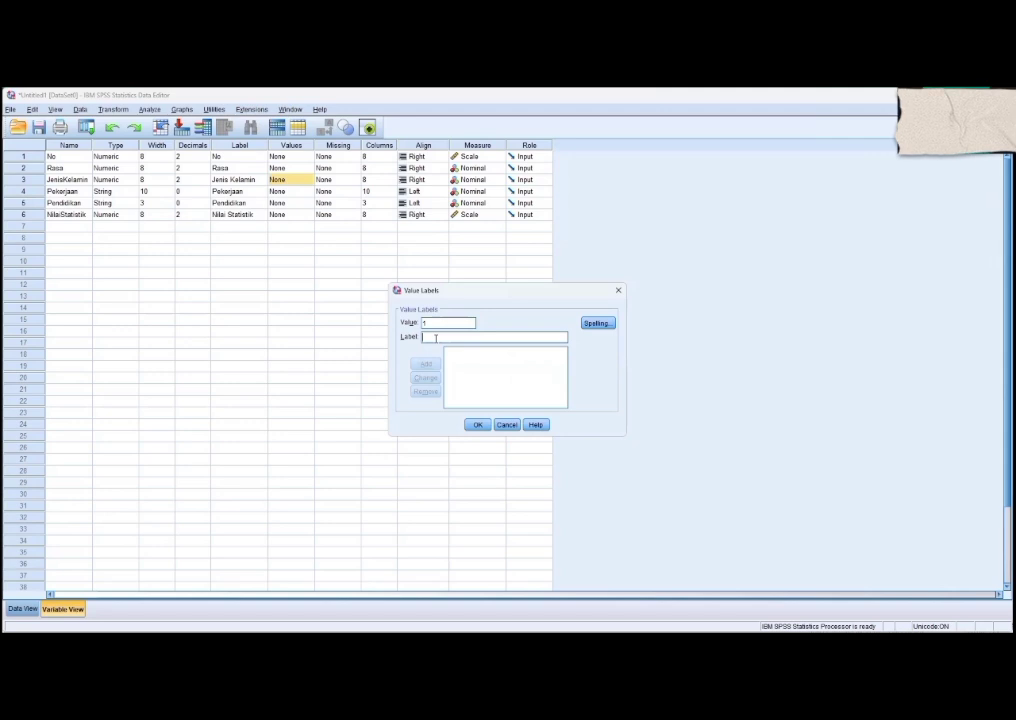
text(Laki-laki)
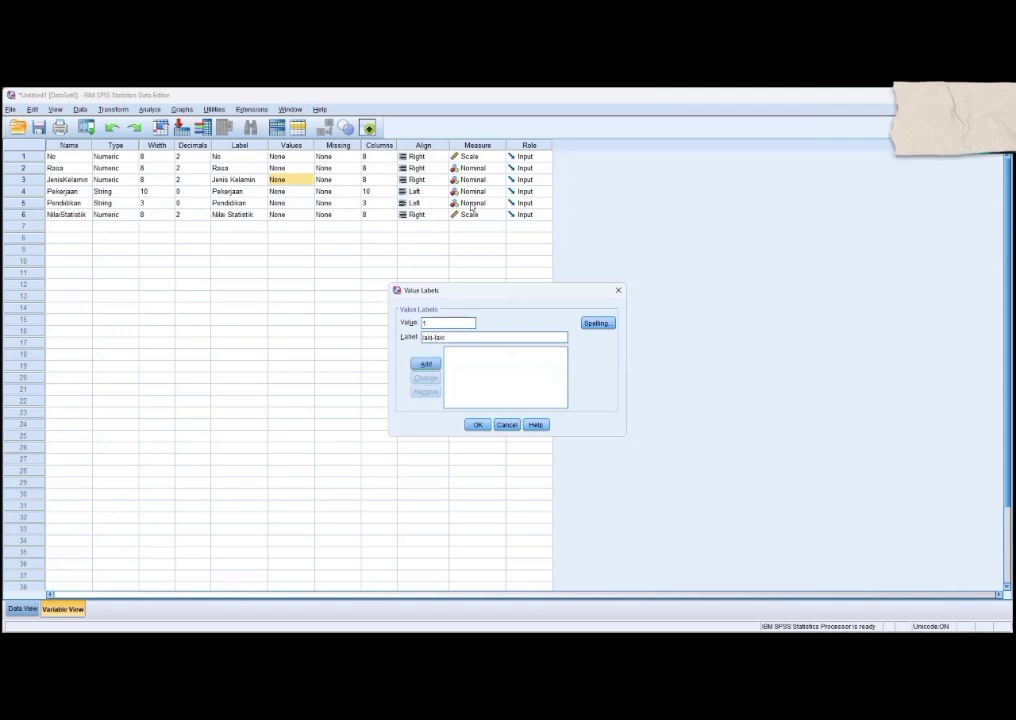
click(432, 365)
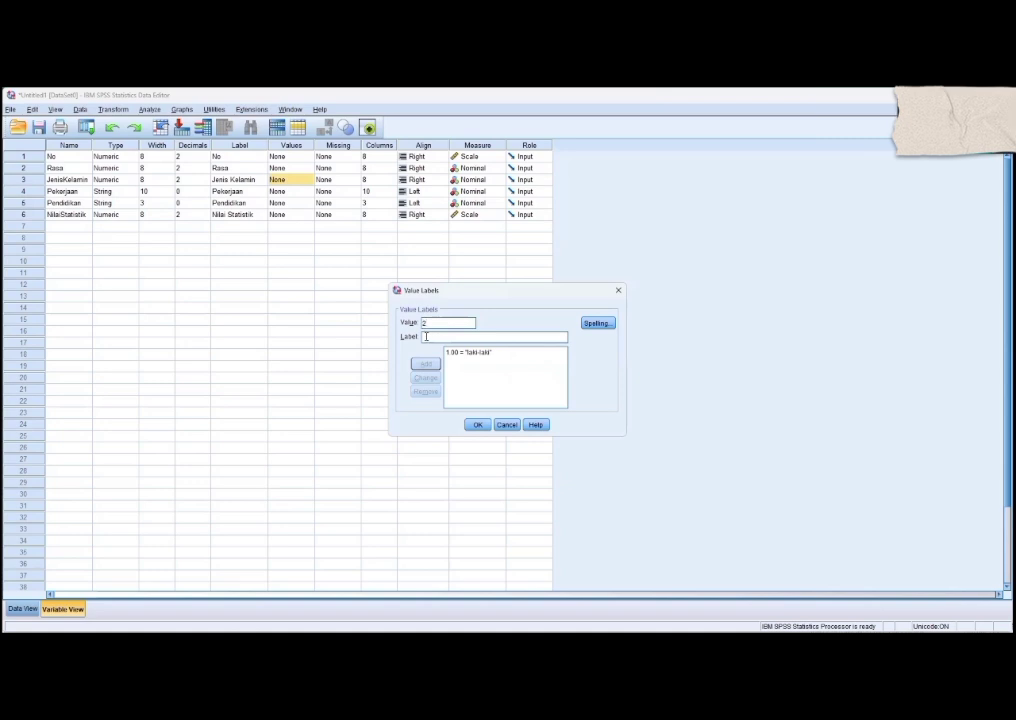
Add the value label "perempuan" for value 2 of JenisKelamin and apply the value labels.
click(424, 337)
text(perempuan)
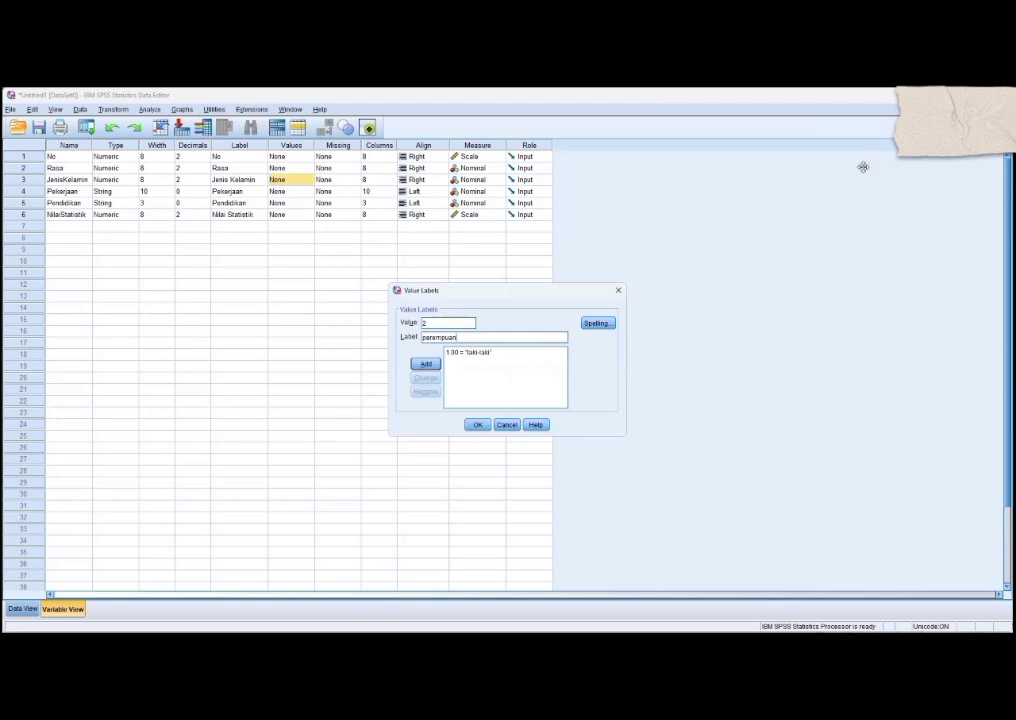
click(425, 364)
click(478, 426)
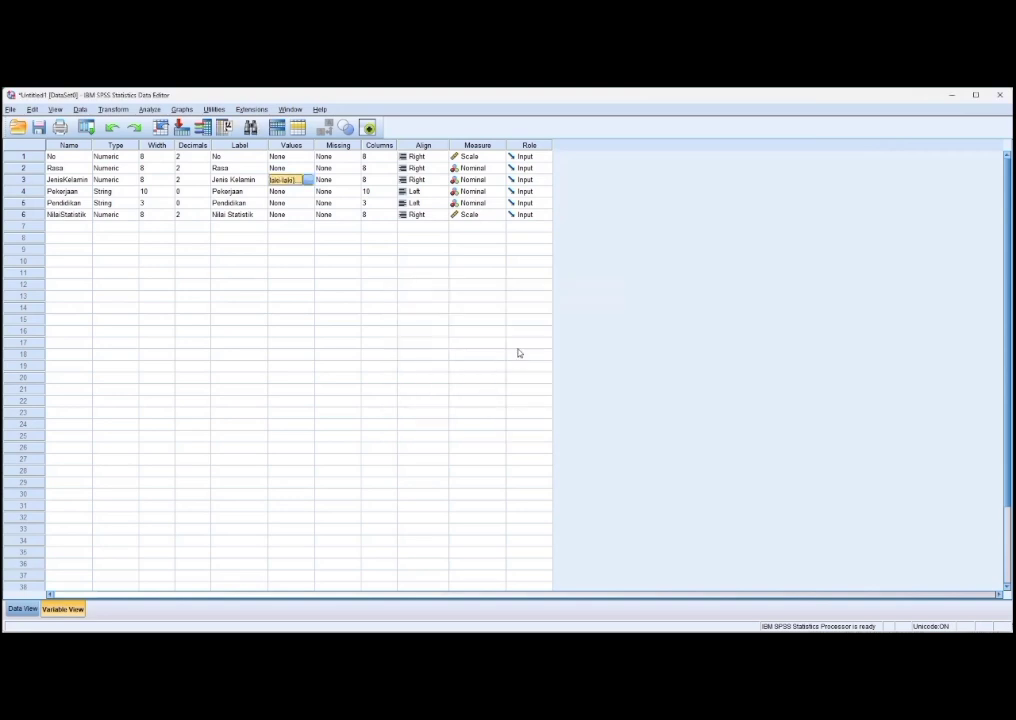
Set up an Independent-Samples T Test with Rasa as the test variable and Jenis Kelamin as the grouping variable.
click(153, 110)
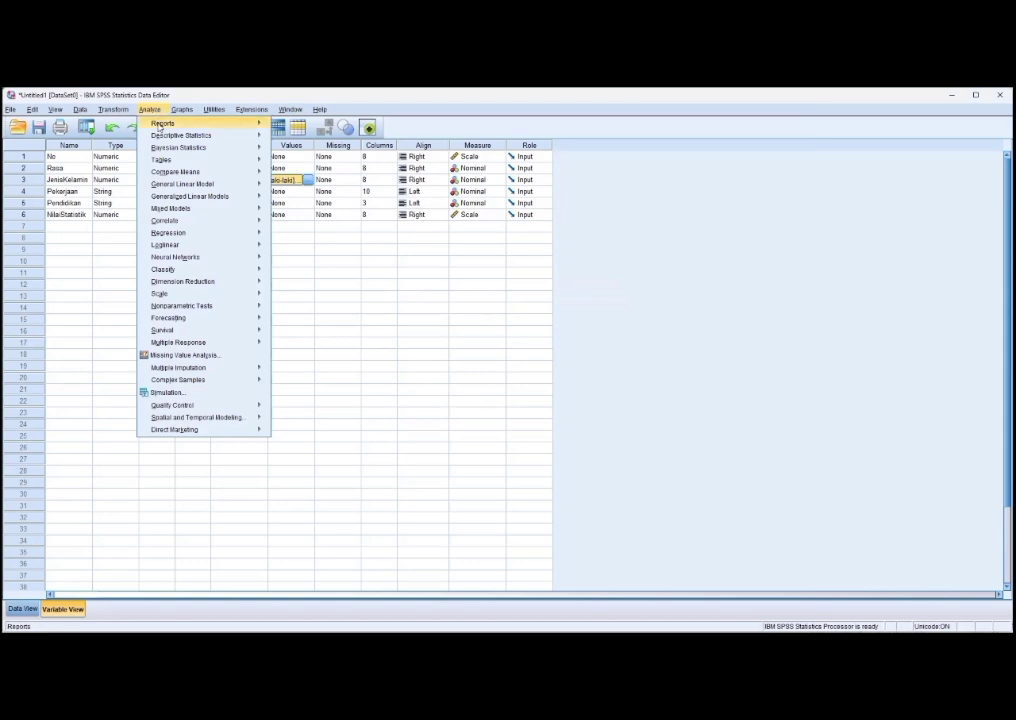
mouse_move(181, 176)
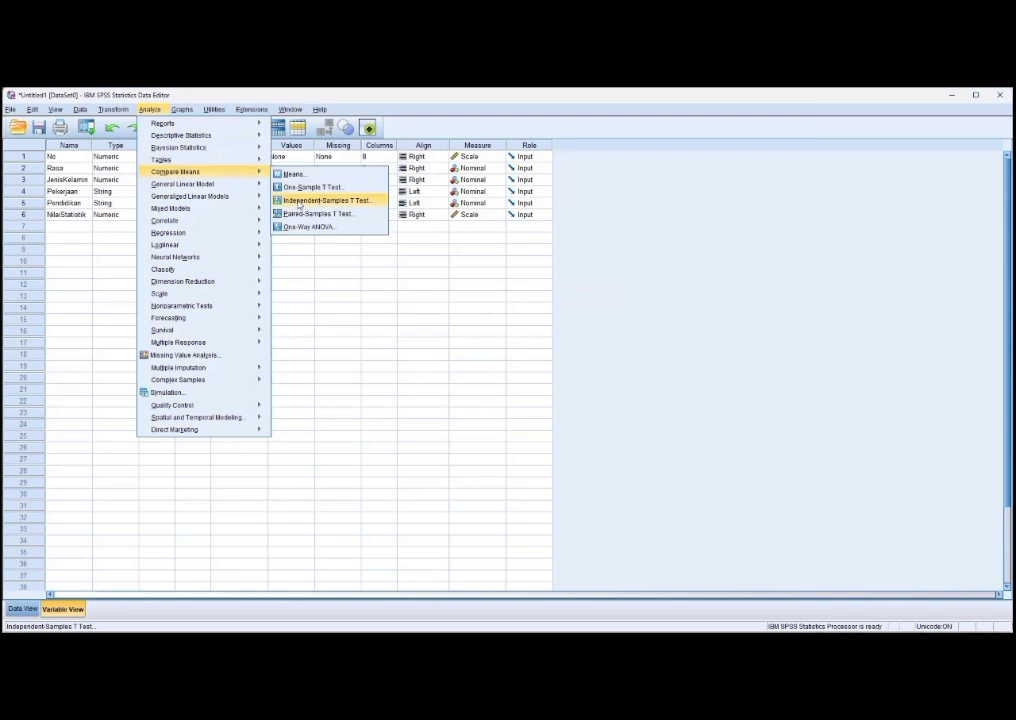
click(299, 203)
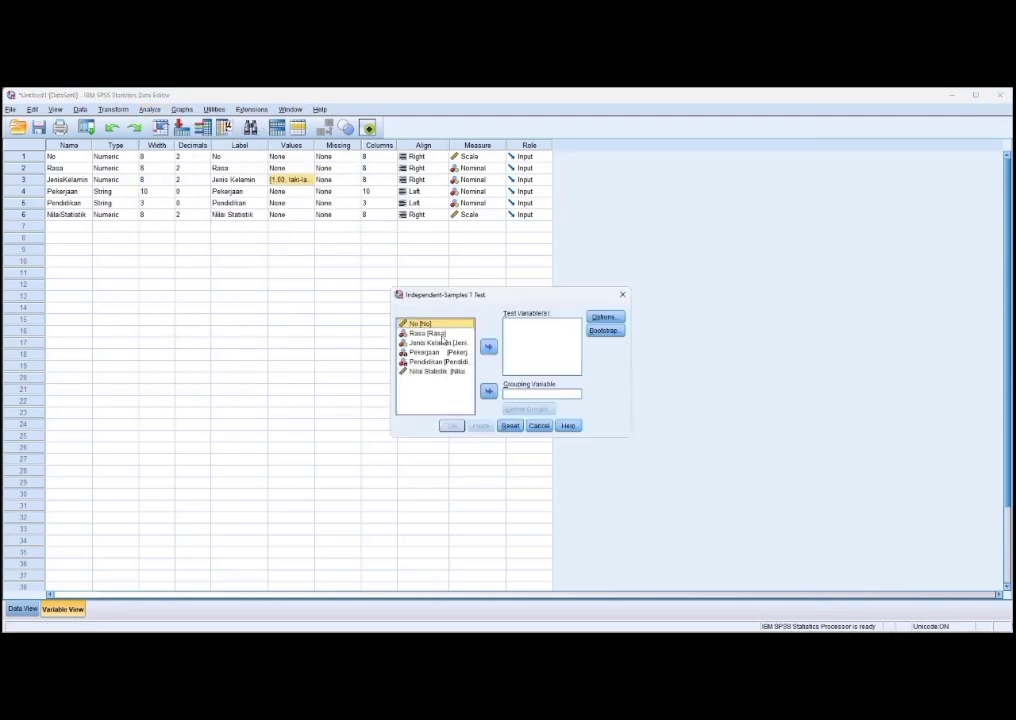
click(438, 334)
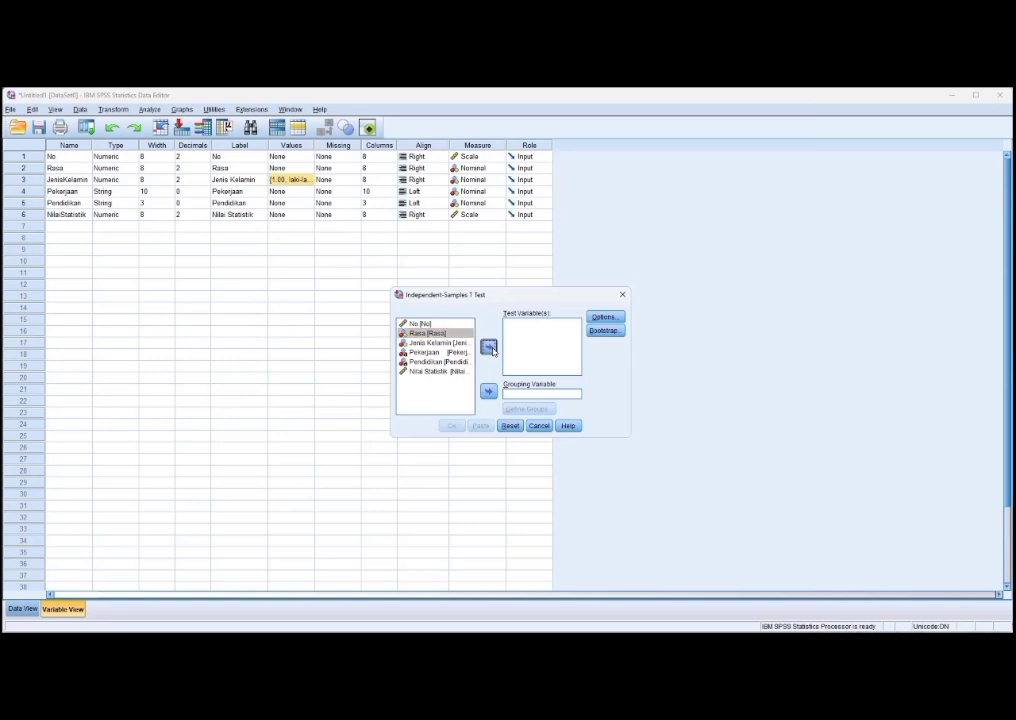
click(489, 348)
click(450, 334)
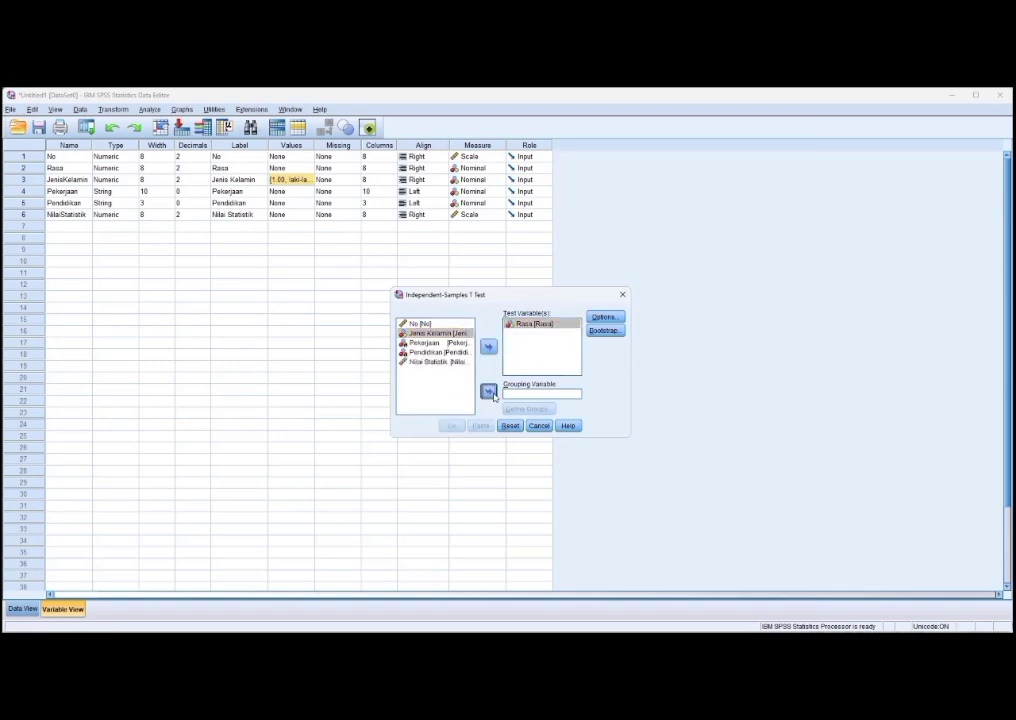
click(490, 393)
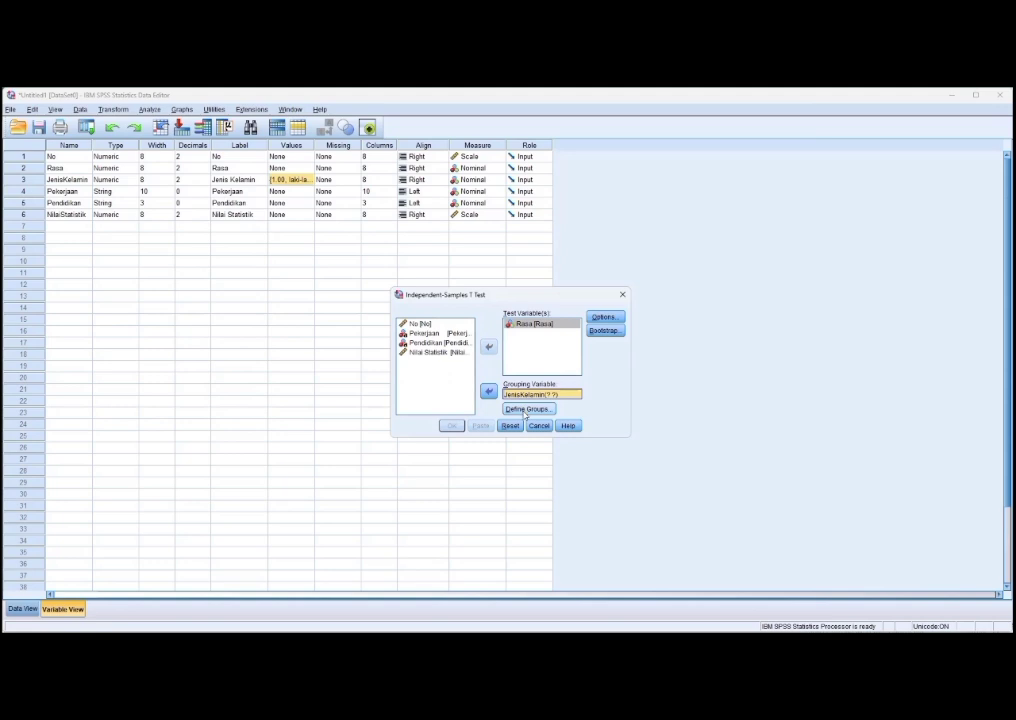
Define the test's groups as values 1 and 2, run it, and inspect the Independent Samples Test table.
click(526, 410)
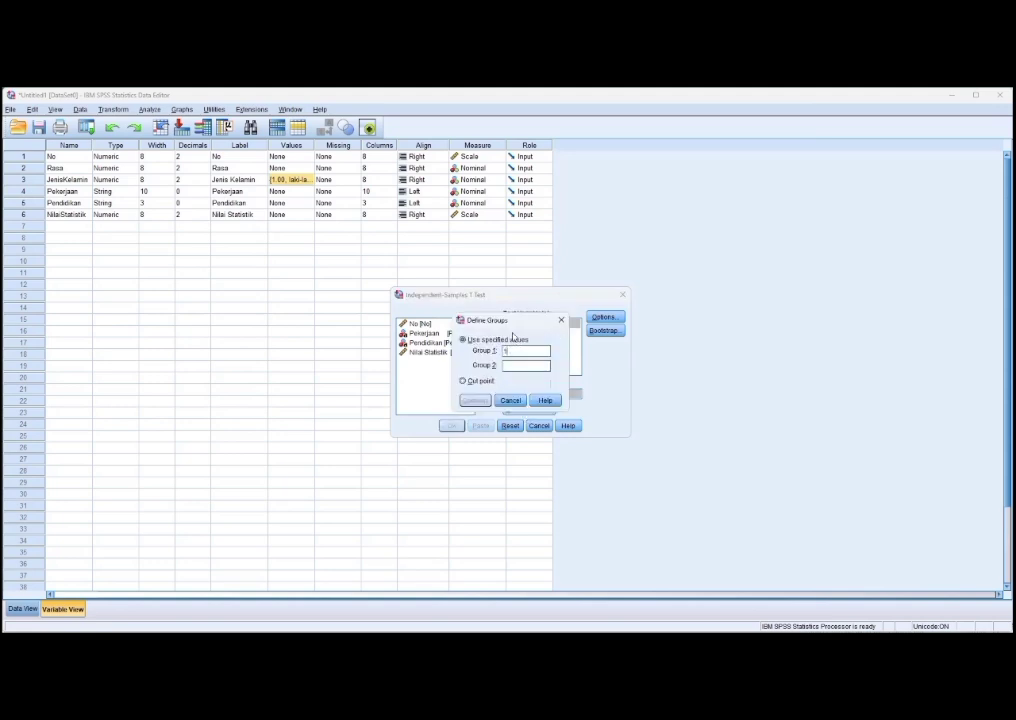
text(2)
click(476, 400)
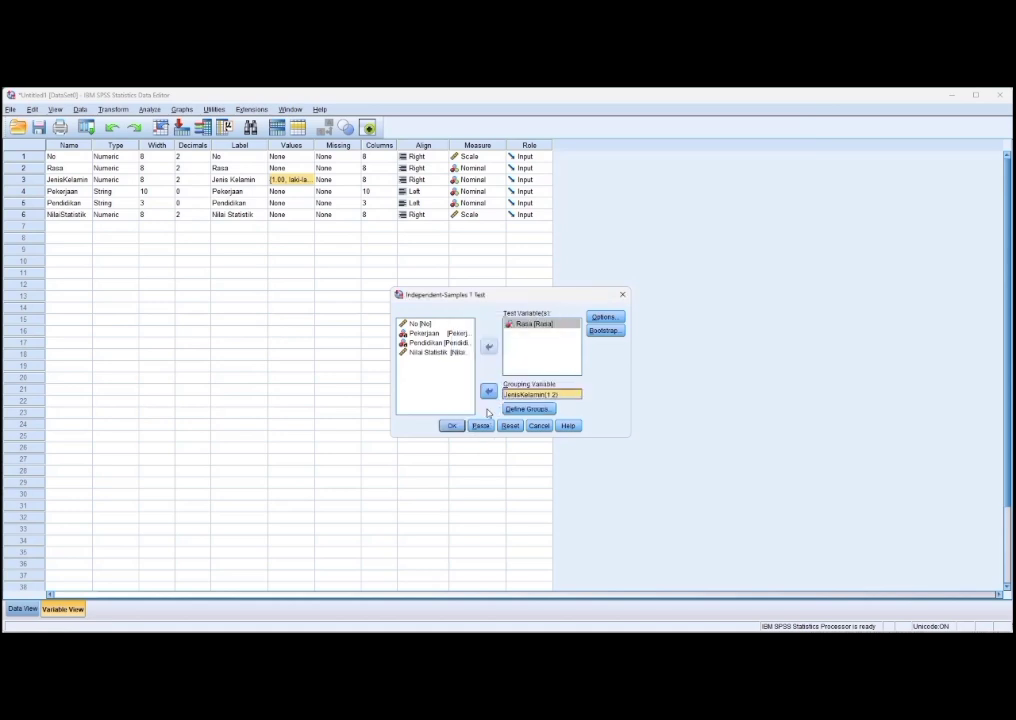
click(453, 428)
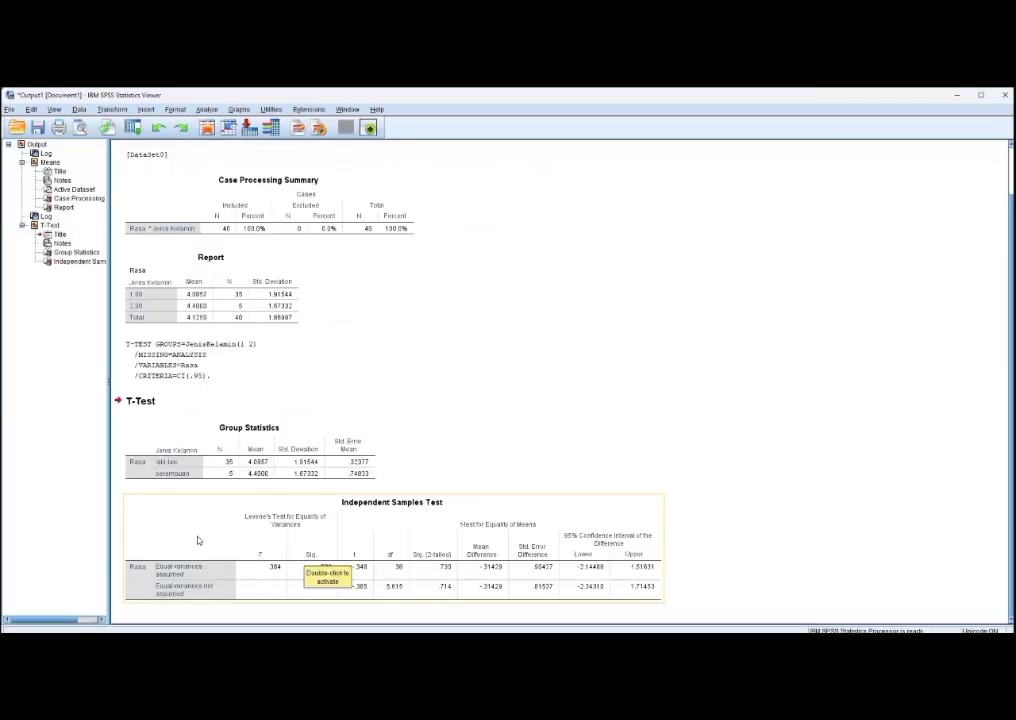
click(318, 566)
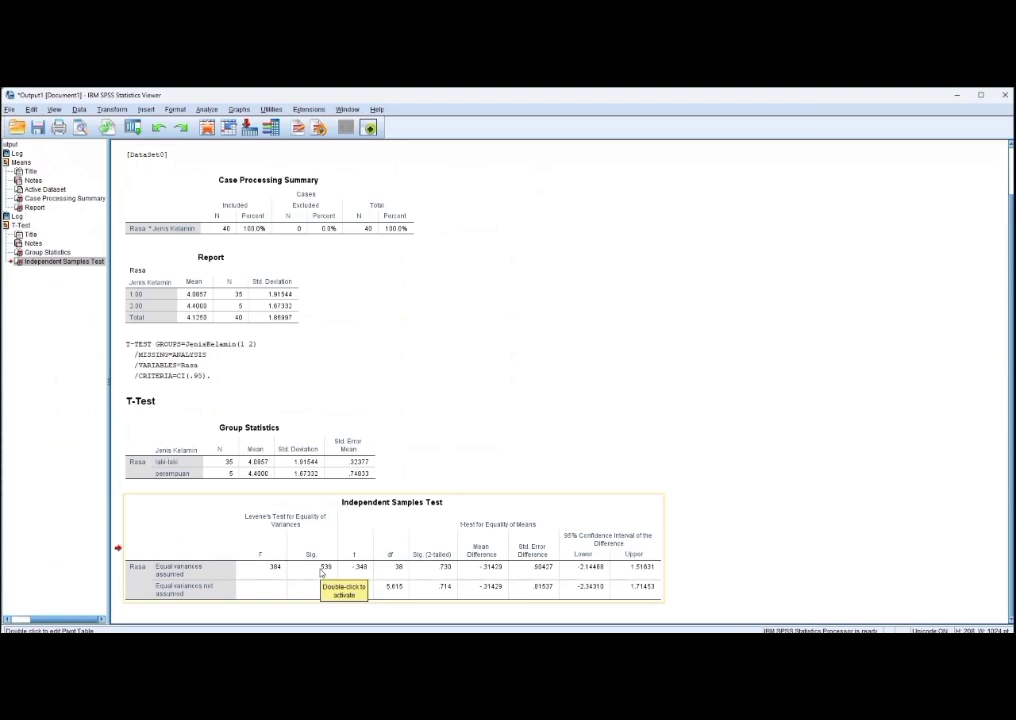
double_click(321, 572)
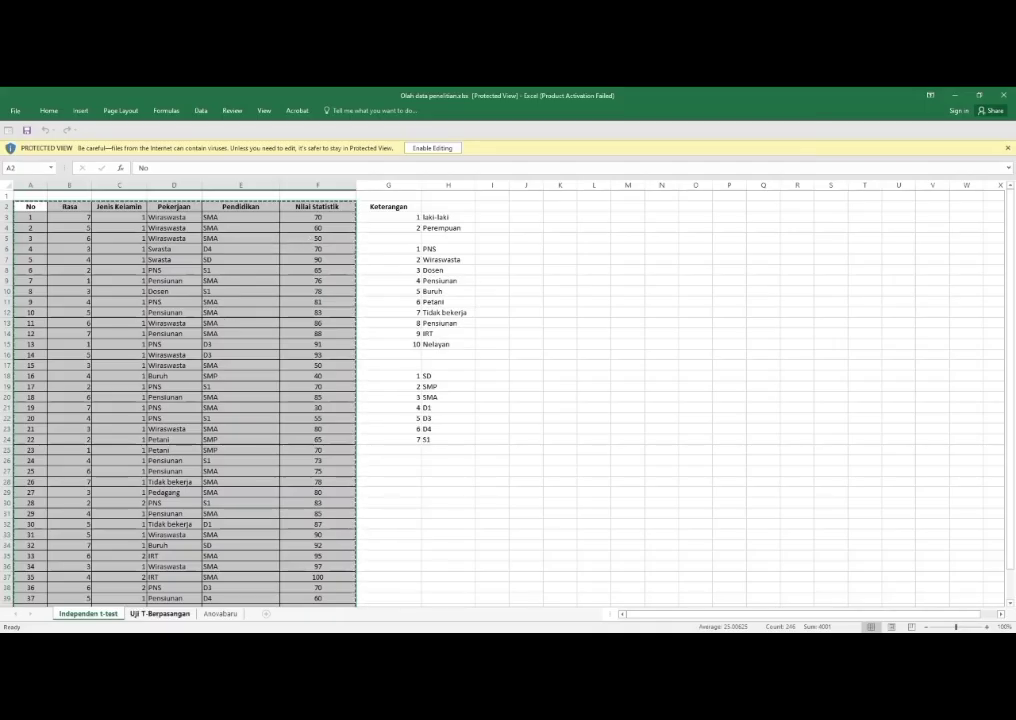
Copy the whole before-and-after score table, headers included, from the Uji T-Berpasangan sheet.
click(160, 614)
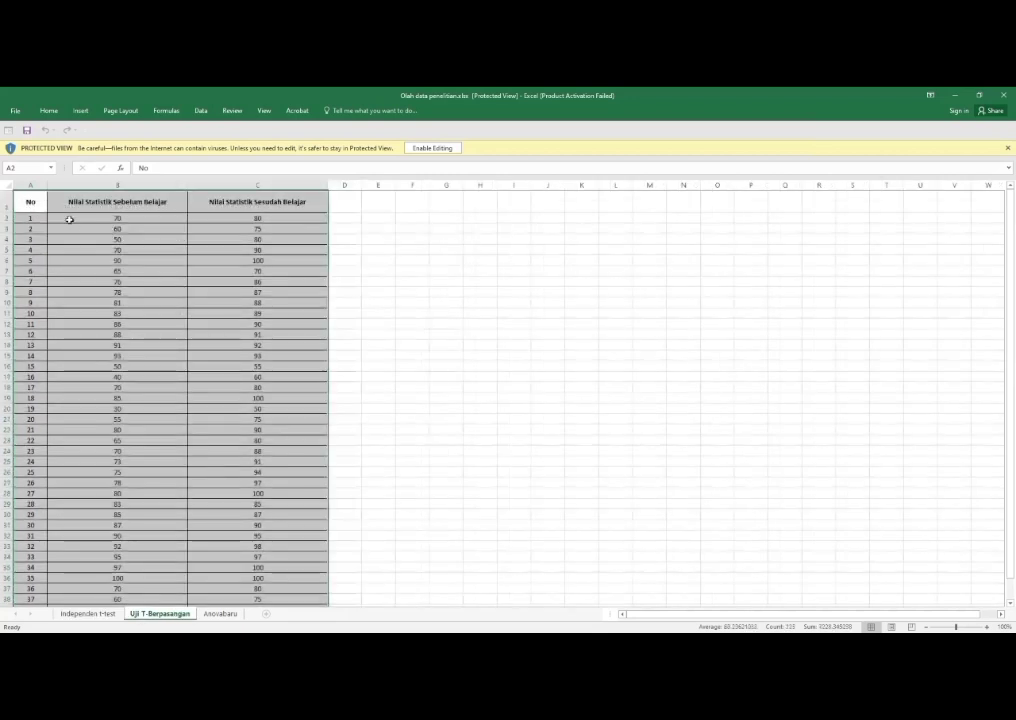
drag(28, 201, 285, 586)
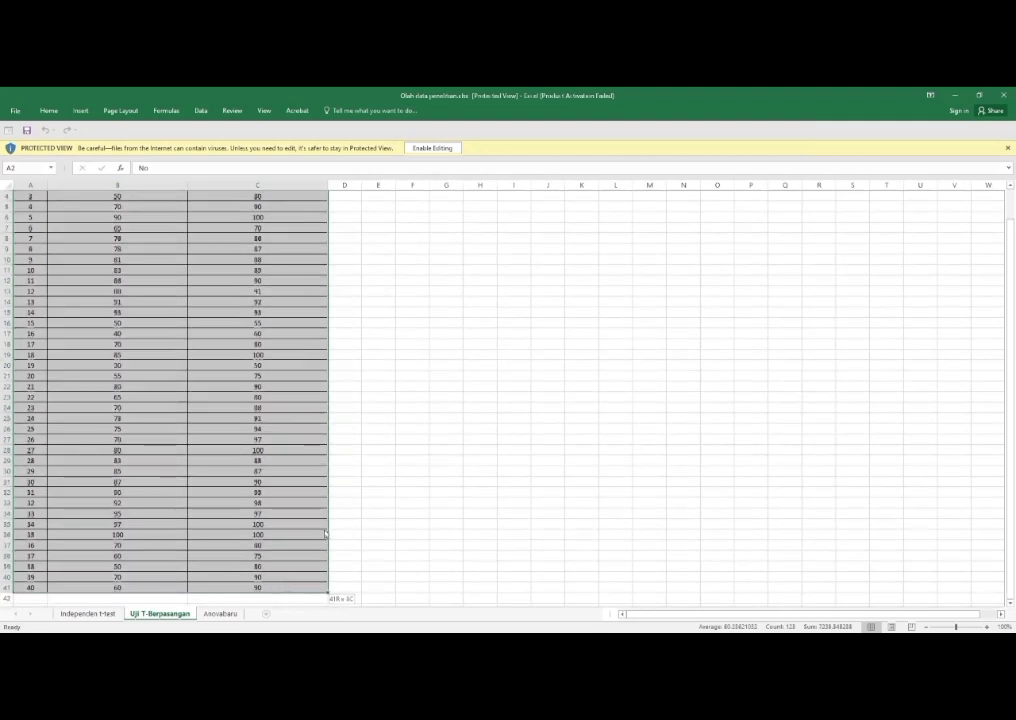
right_click(285, 586)
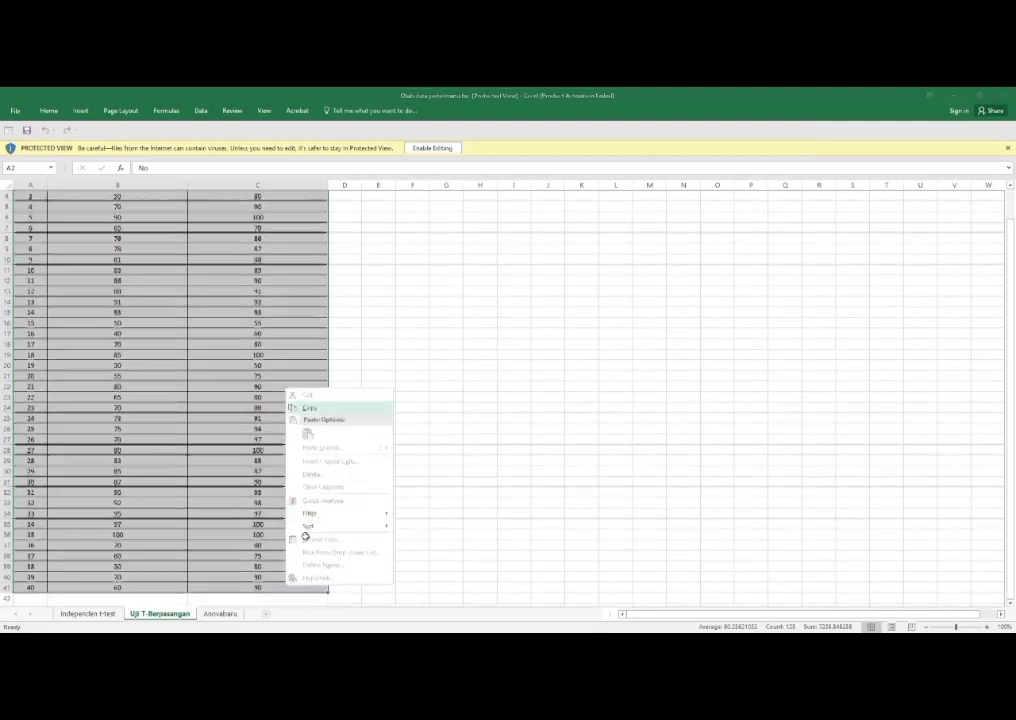
click(323, 411)
scroll(290, 551, up, 1)
Switch to SPSS, create a new dataset, and paste the copied table into it with variable names.
key(alt+Tab)
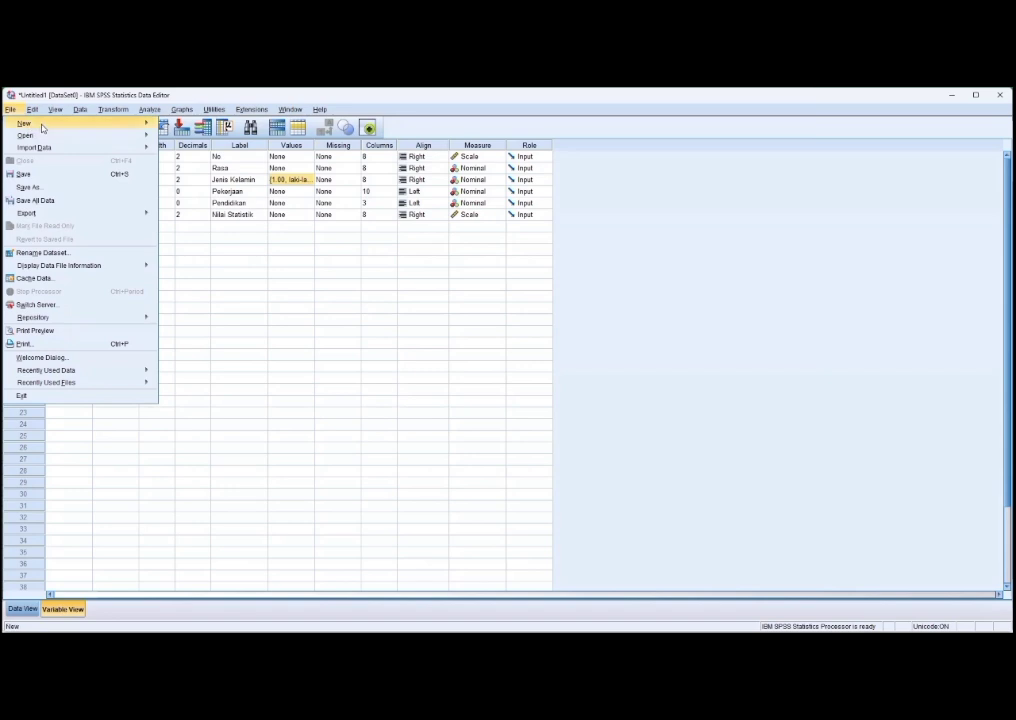
mouse_move(90, 124)
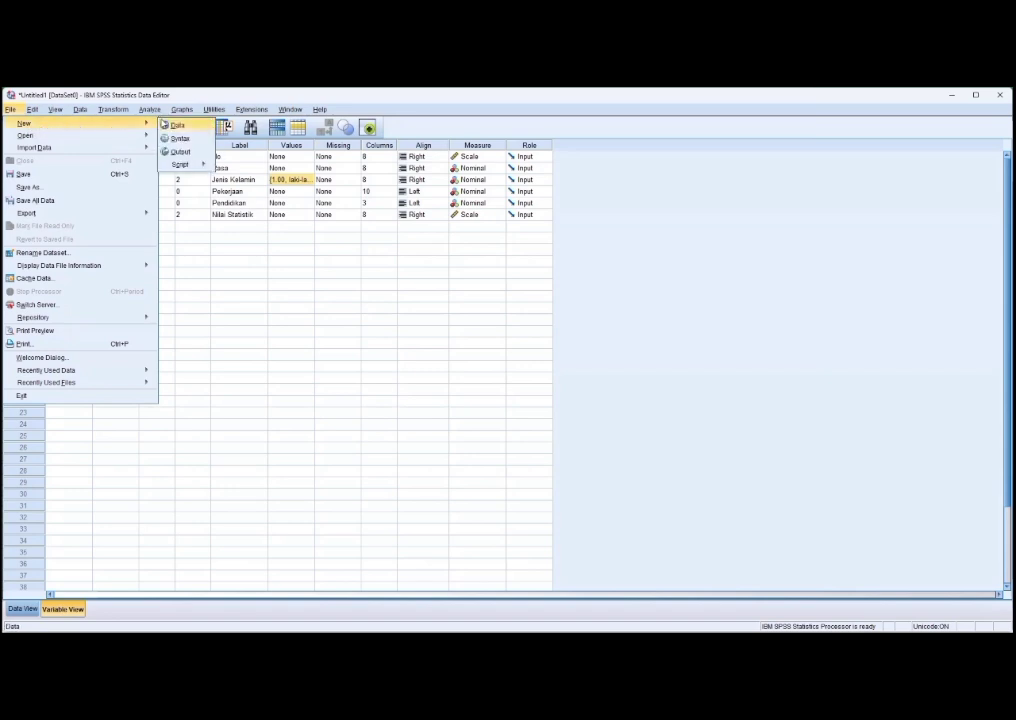
click(176, 125)
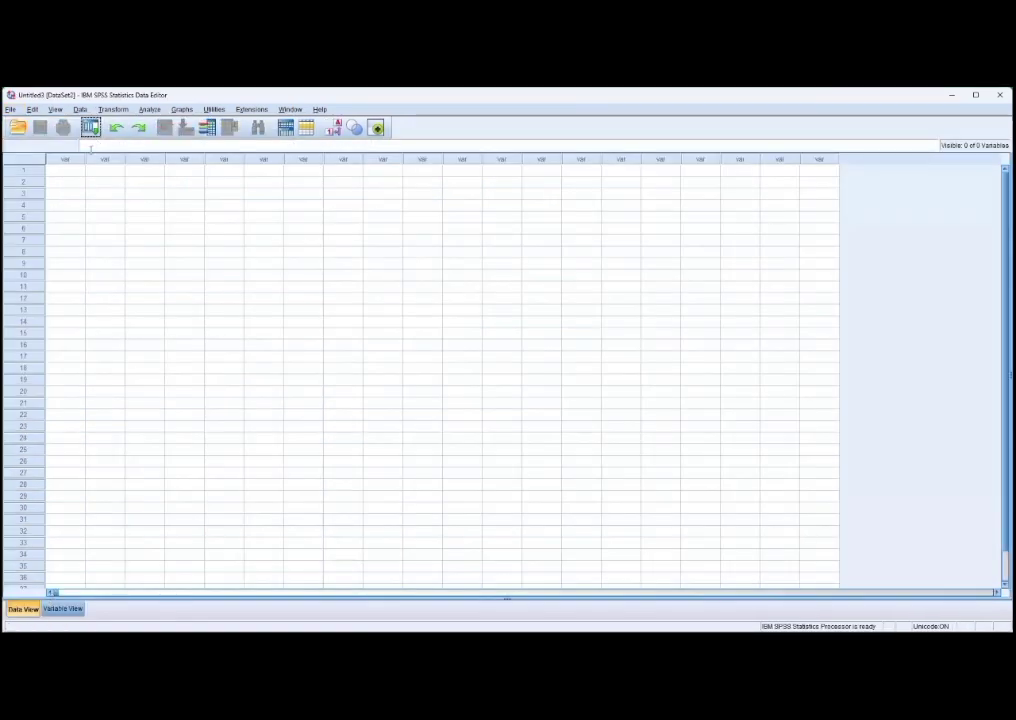
click(82, 169)
right_click(83, 171)
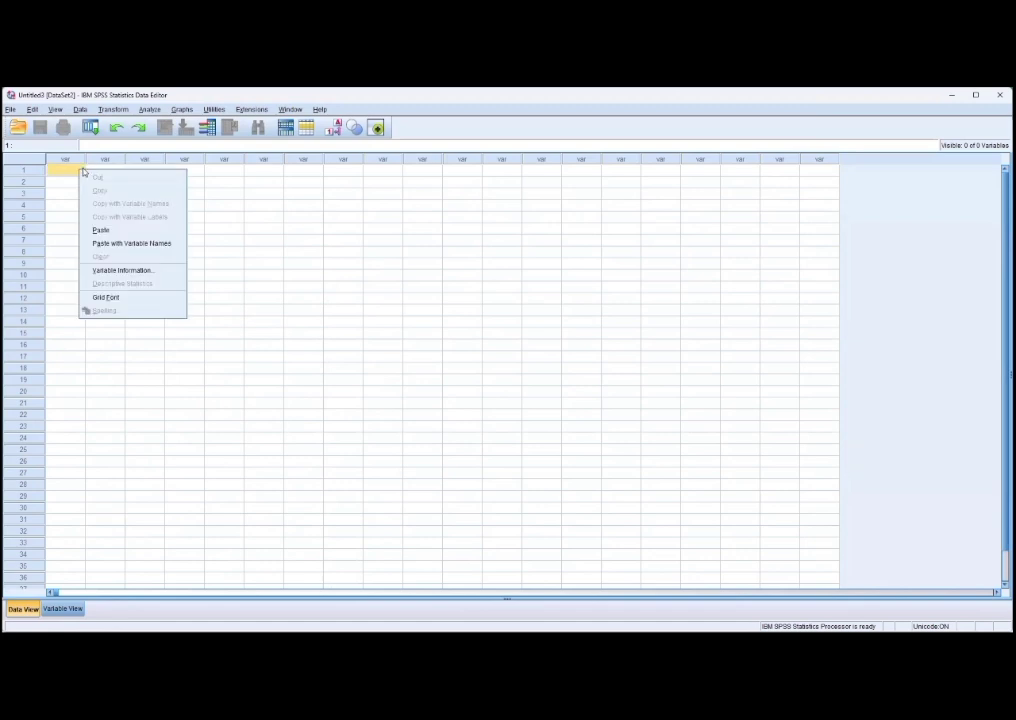
click(108, 243)
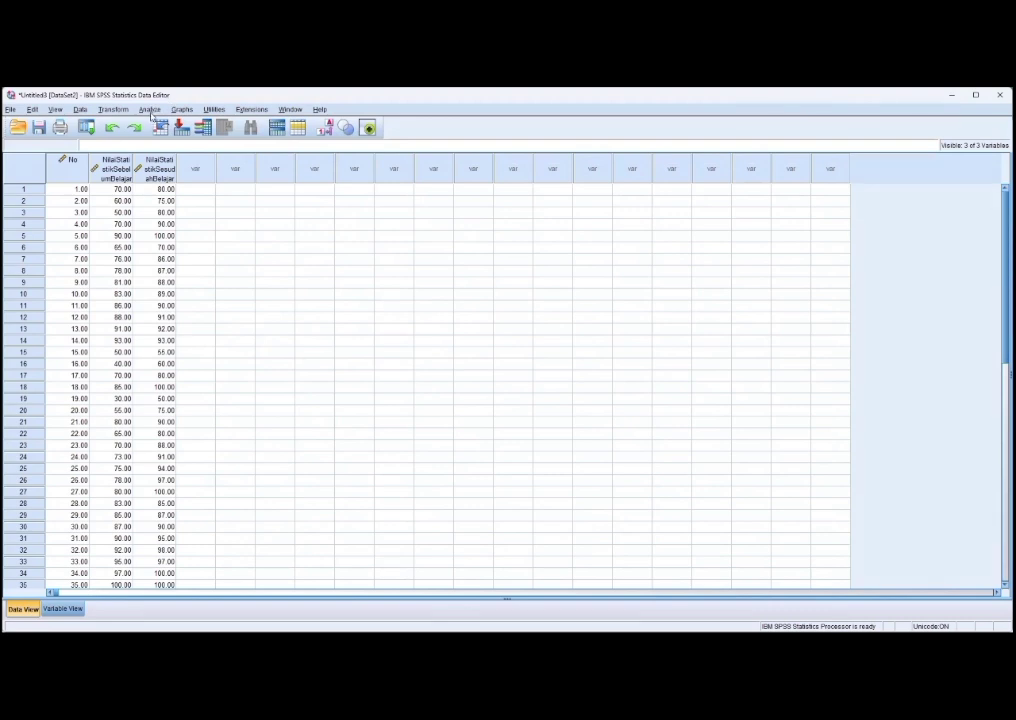
Set up a Paired-Samples T Test pairing Nilai Statistik Sebelum Belajar with Nilai Statistik Sesudah Belajar.
click(150, 110)
mouse_move(181, 172)
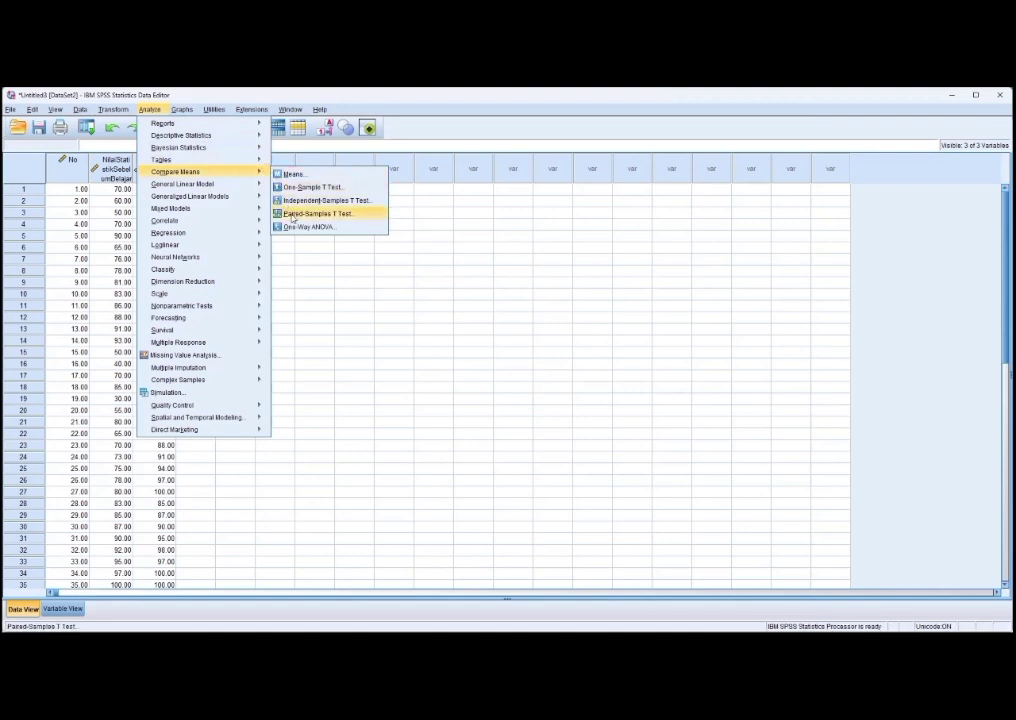
click(293, 214)
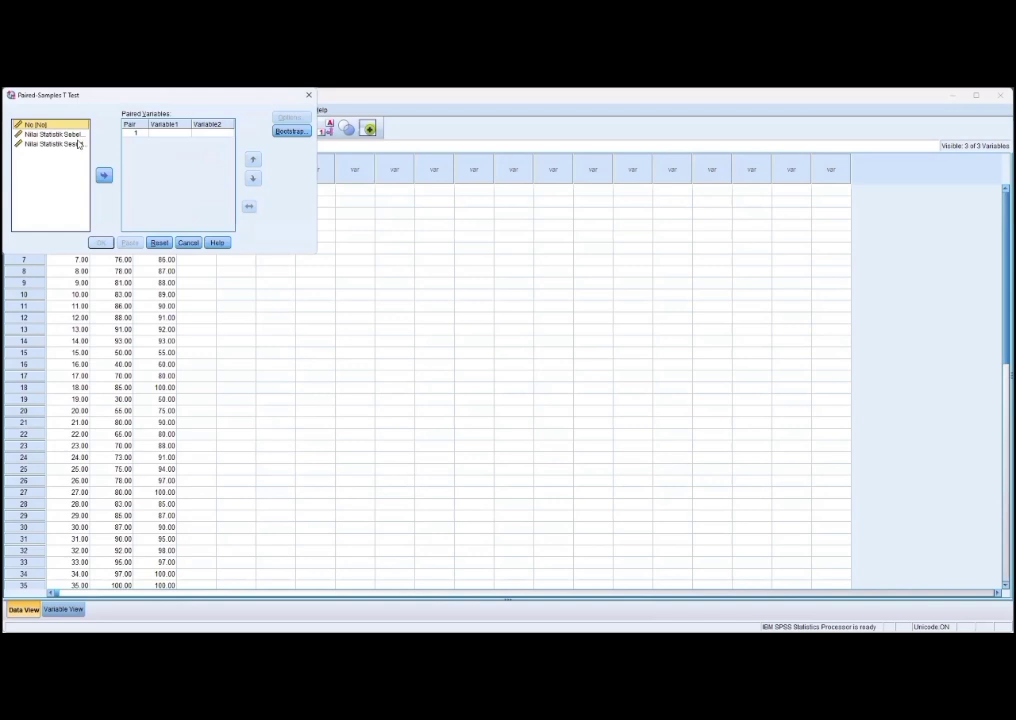
click(76, 136)
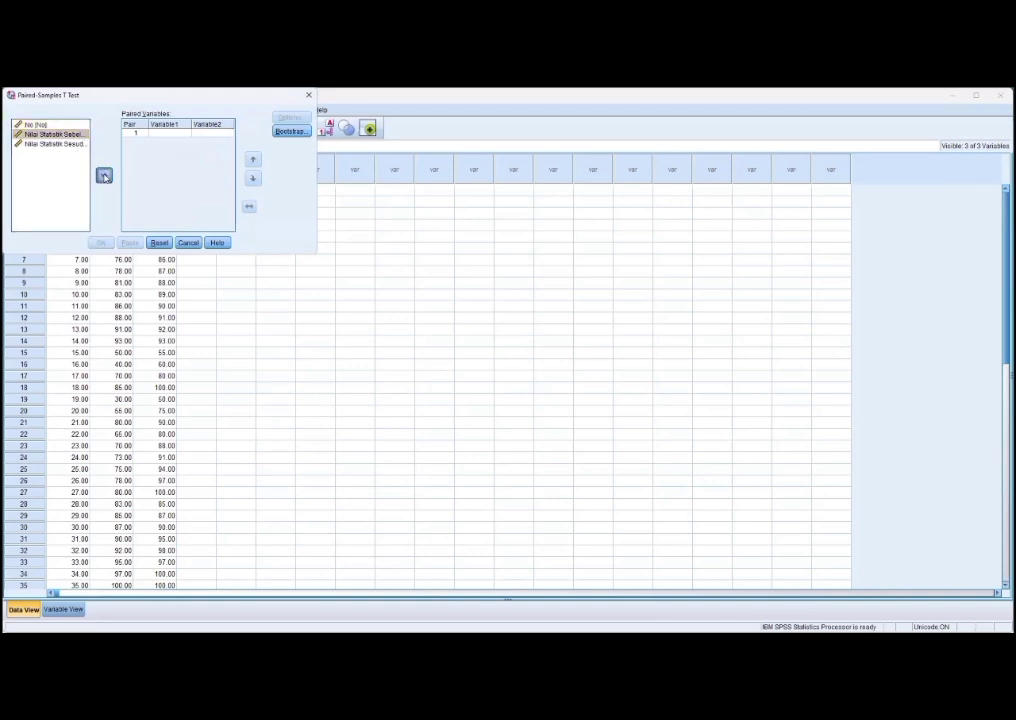
click(104, 176)
click(80, 146)
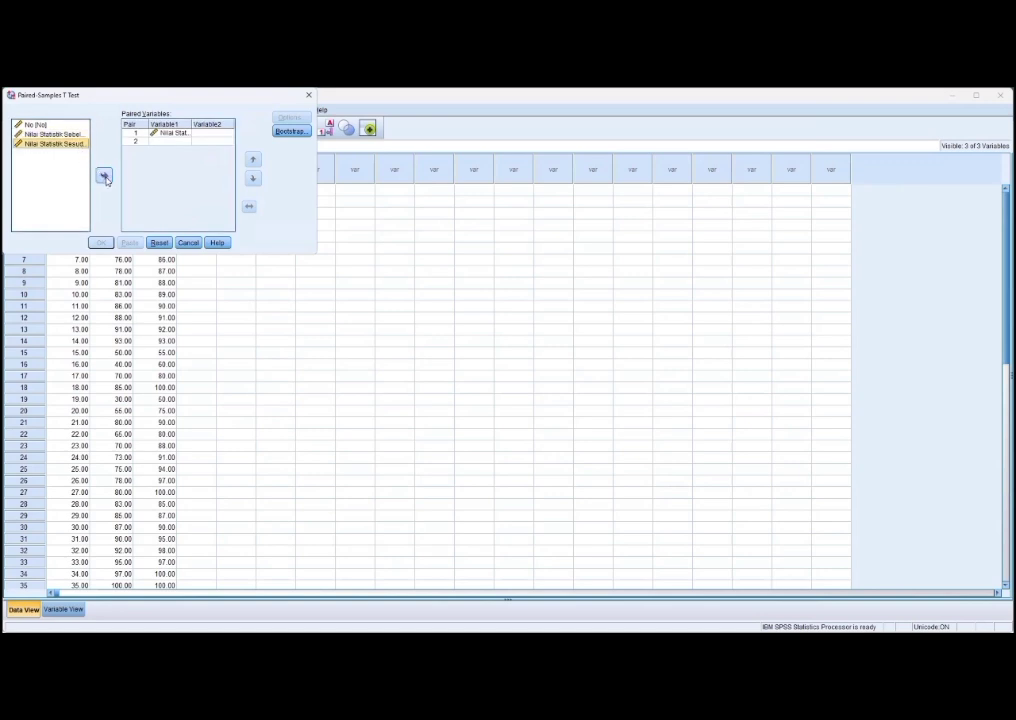
click(104, 176)
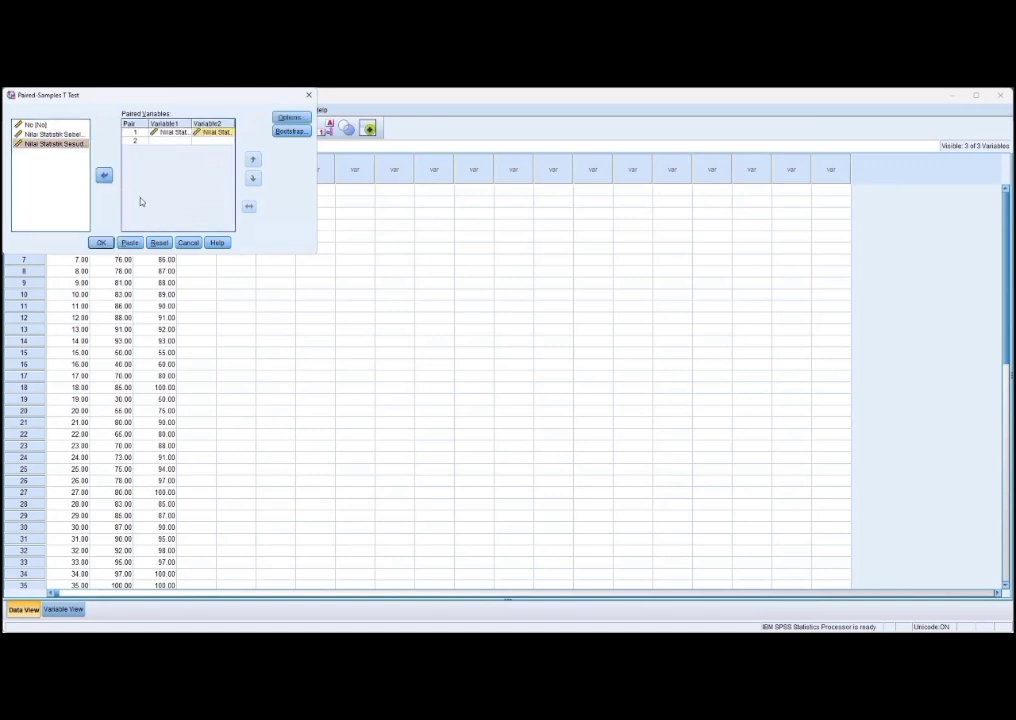
Run the paired-samples test and inspect the Paired Samples Test table in the output.
click(103, 244)
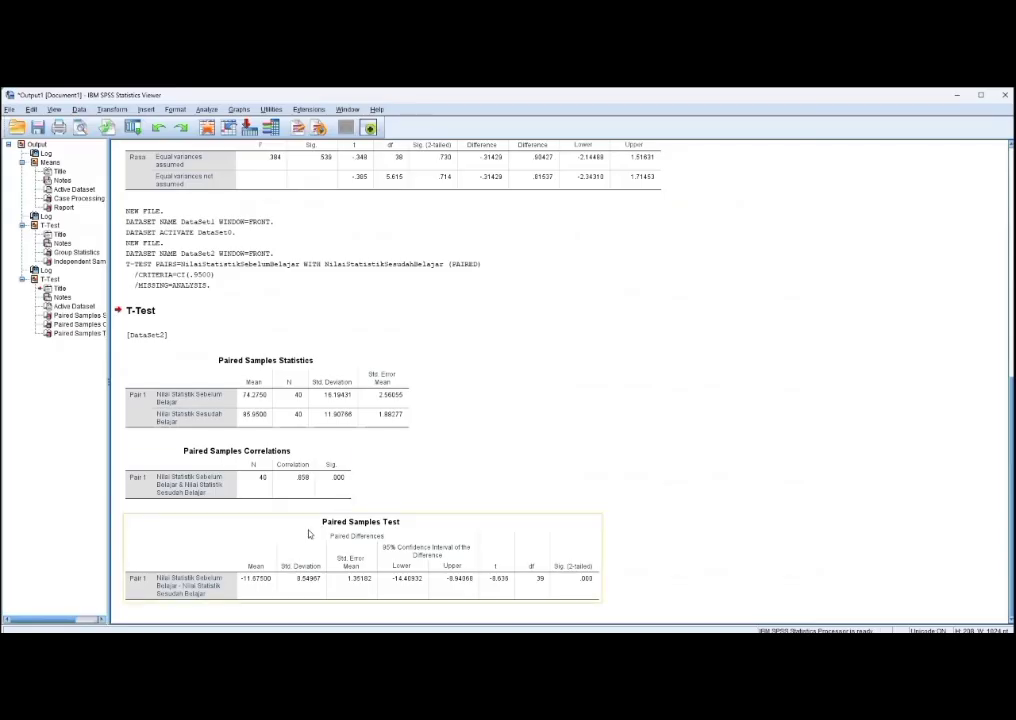
right_click(229, 583)
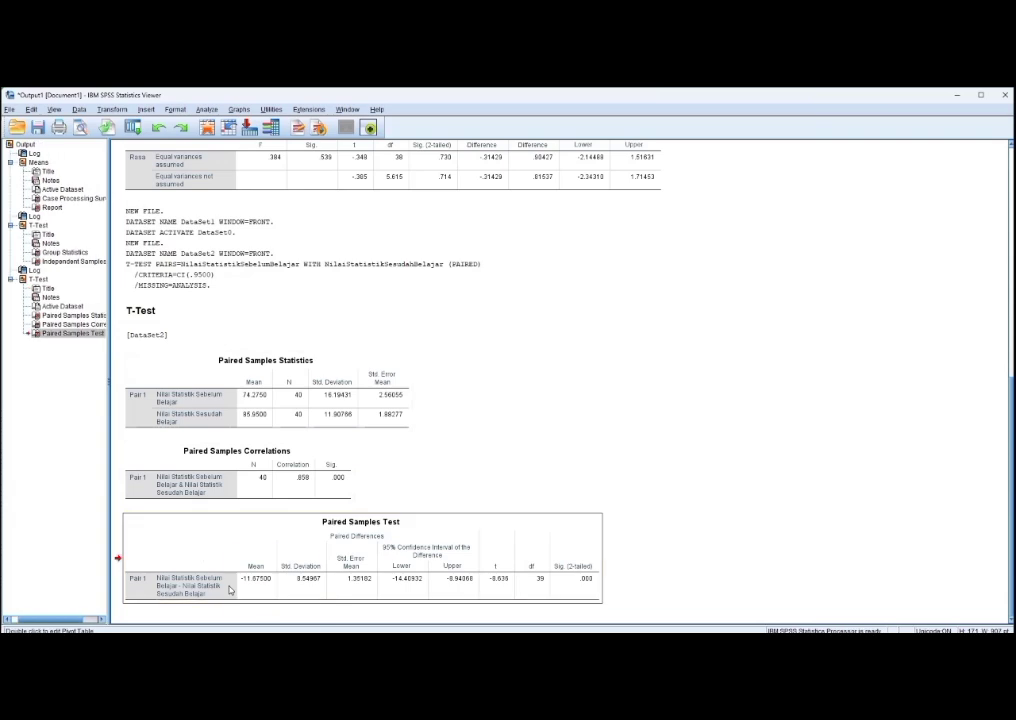
click(213, 537)
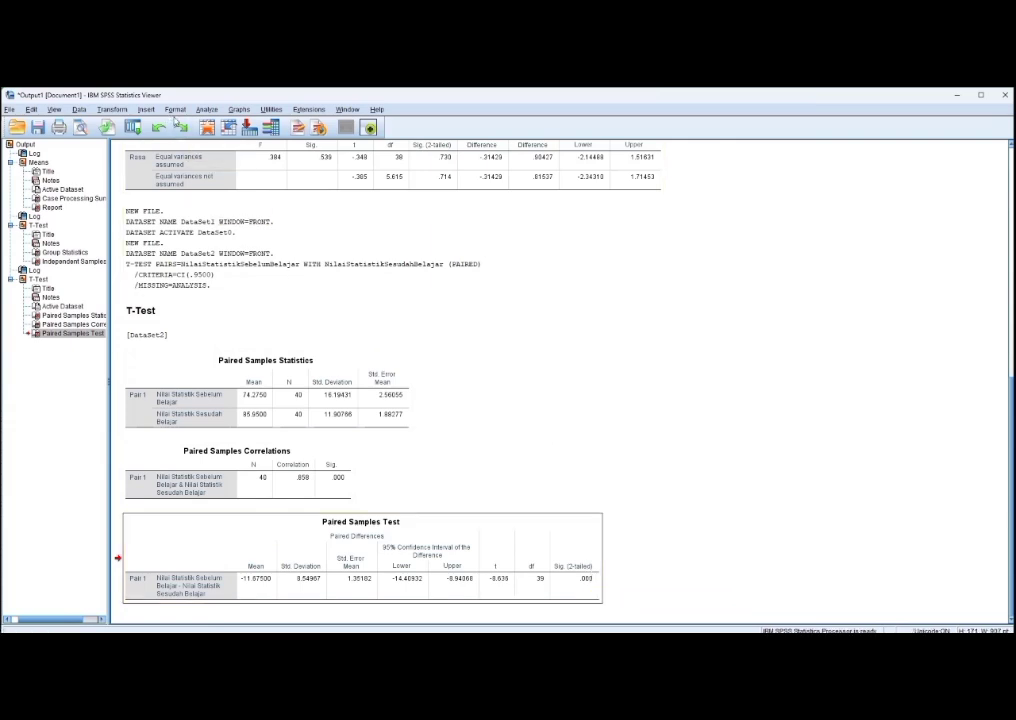
Create another new, empty dataset for the ANOVA data.
click(31, 109)
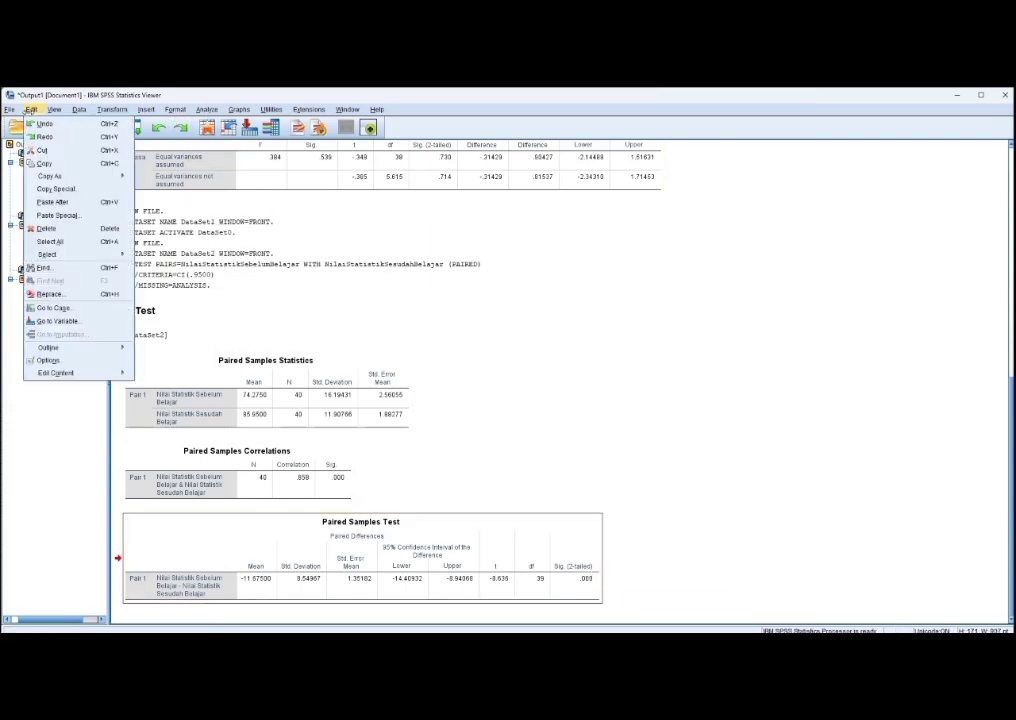
mouse_move(9, 109)
mouse_move(40, 122)
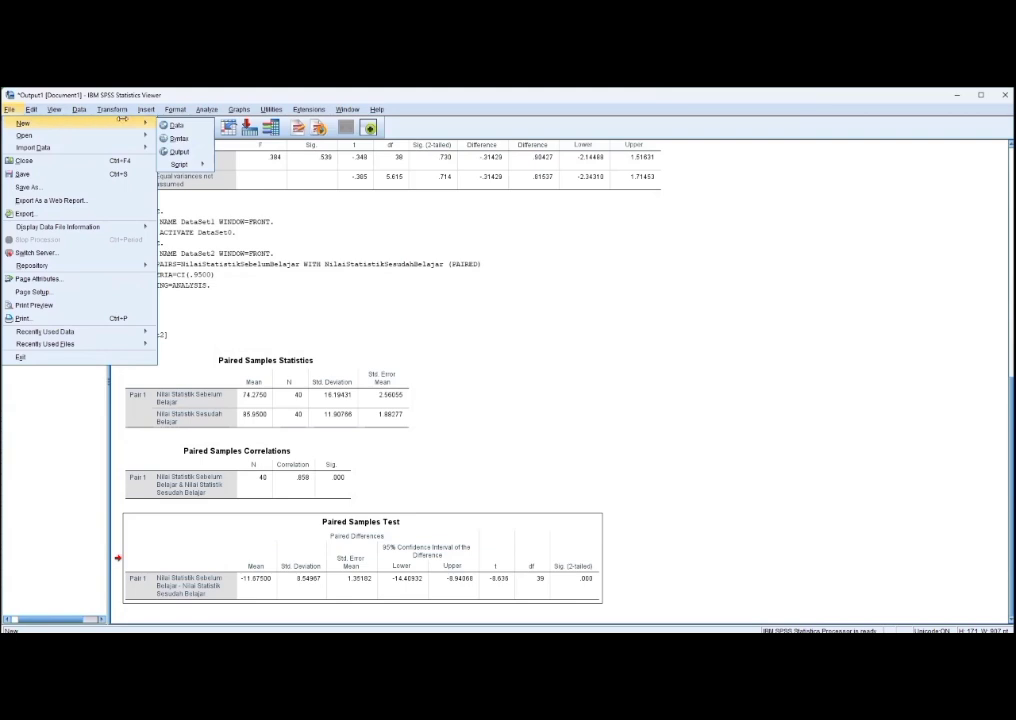
click(175, 125)
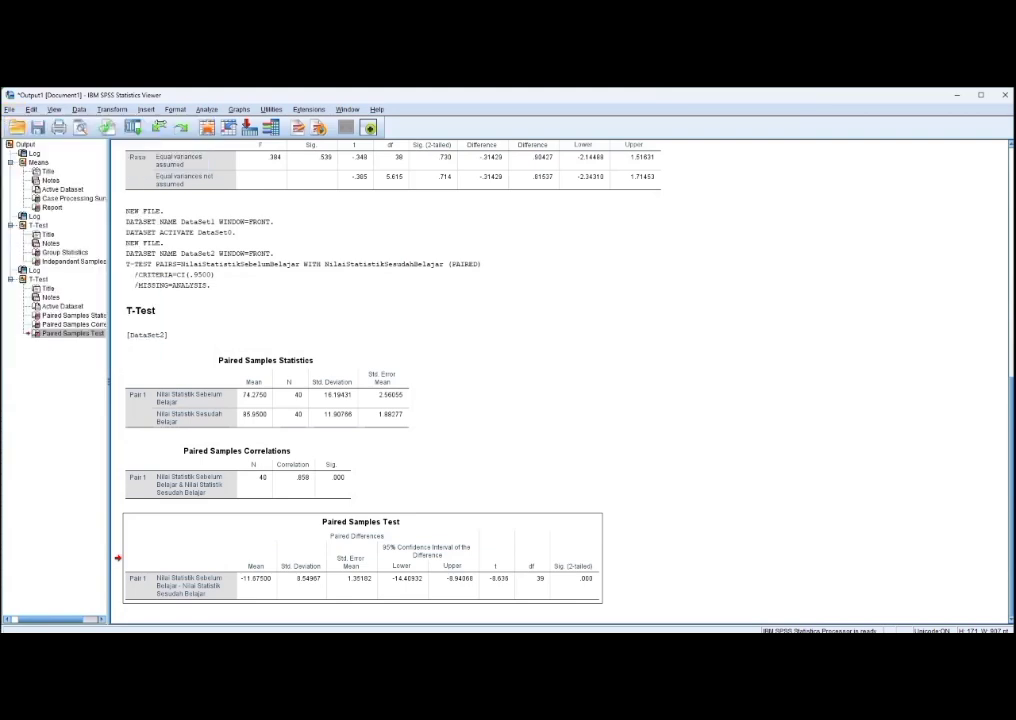
Copy the full table from the Anovabaru sheet in Excel and paste it with variable names into the empty SPSS dataset.
key(alt+Tab)
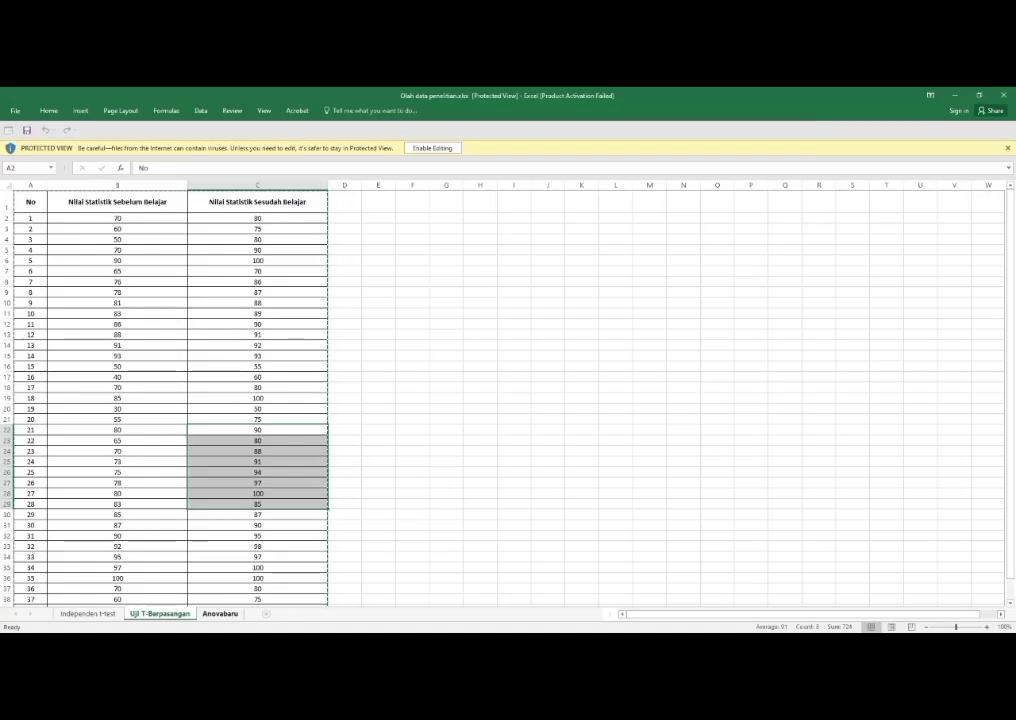
key(ctrl+Page_Down)
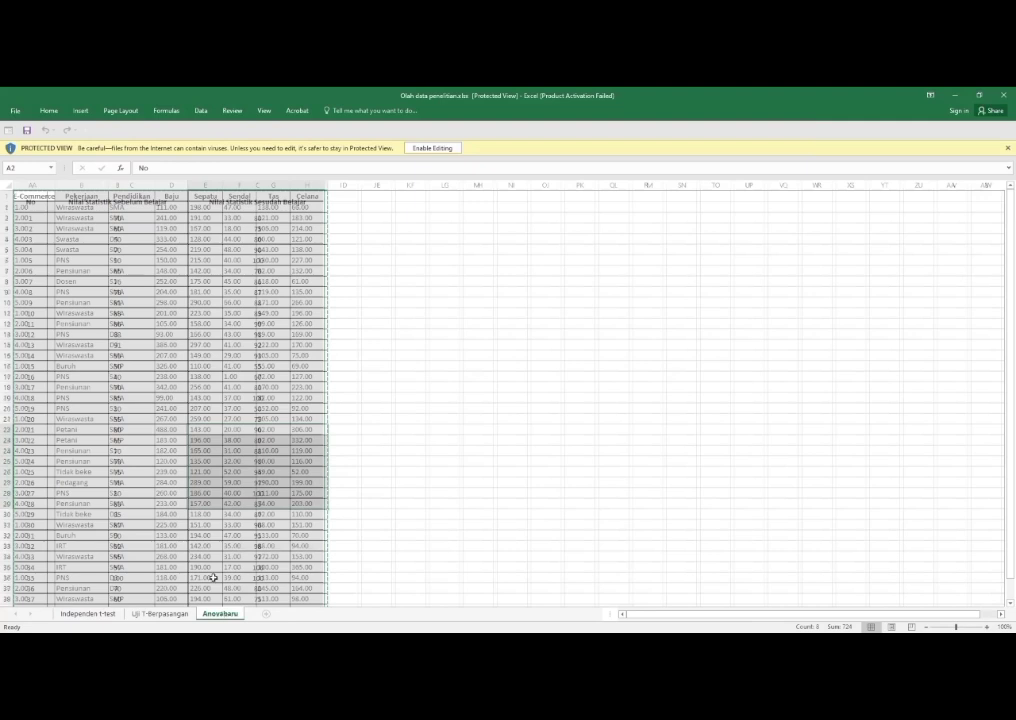
drag(35, 197, 293, 605)
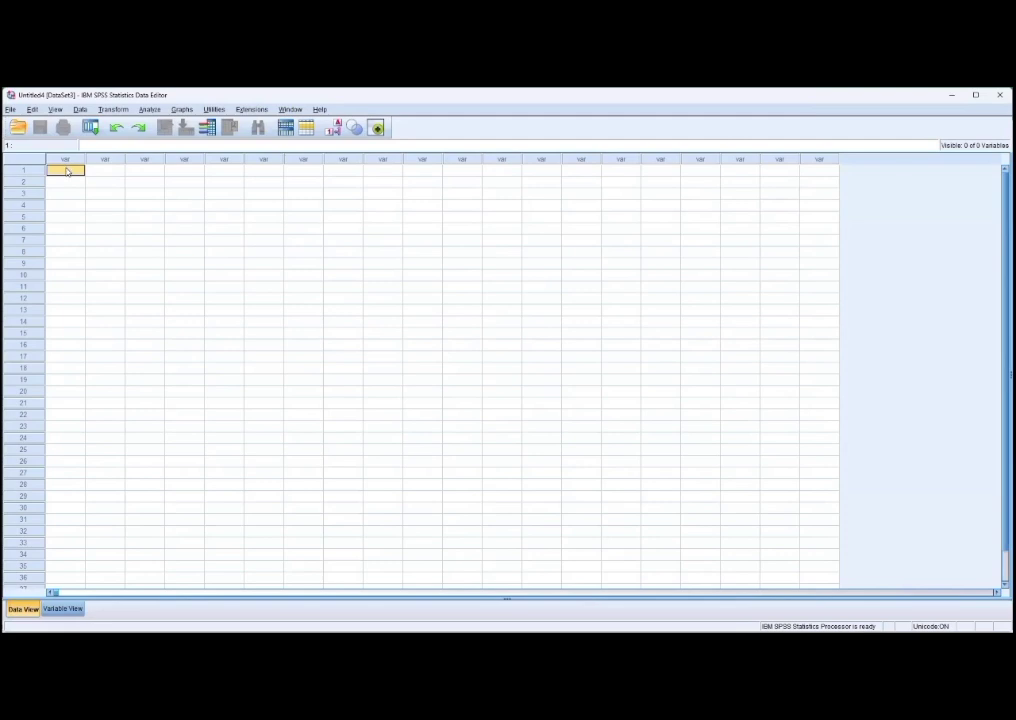
right_click(66, 171)
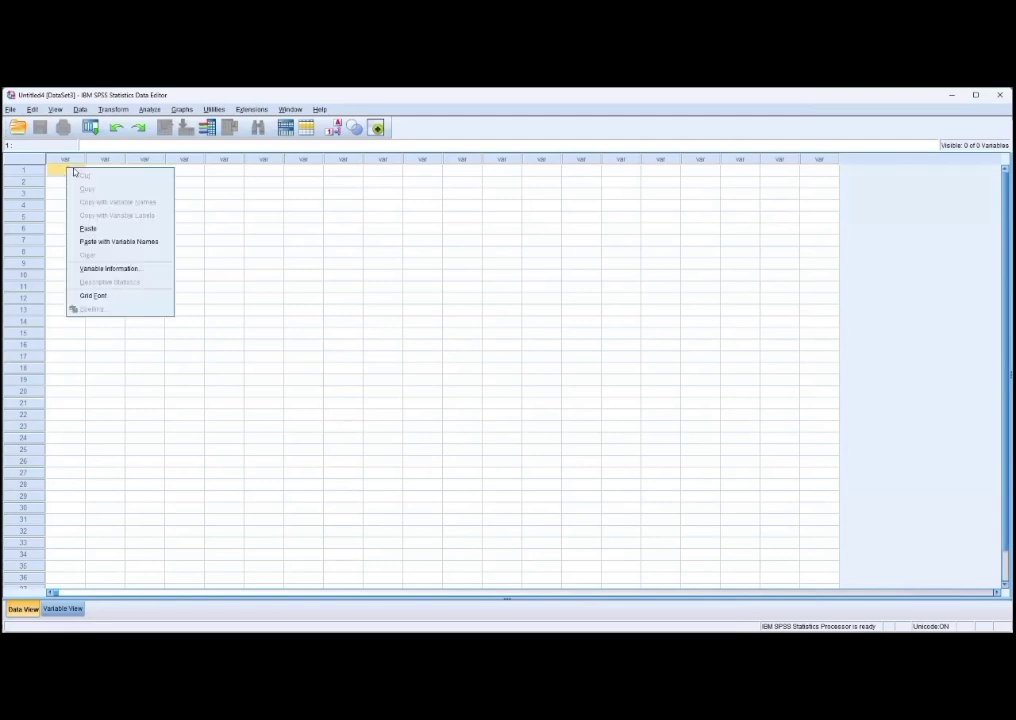
click(94, 242)
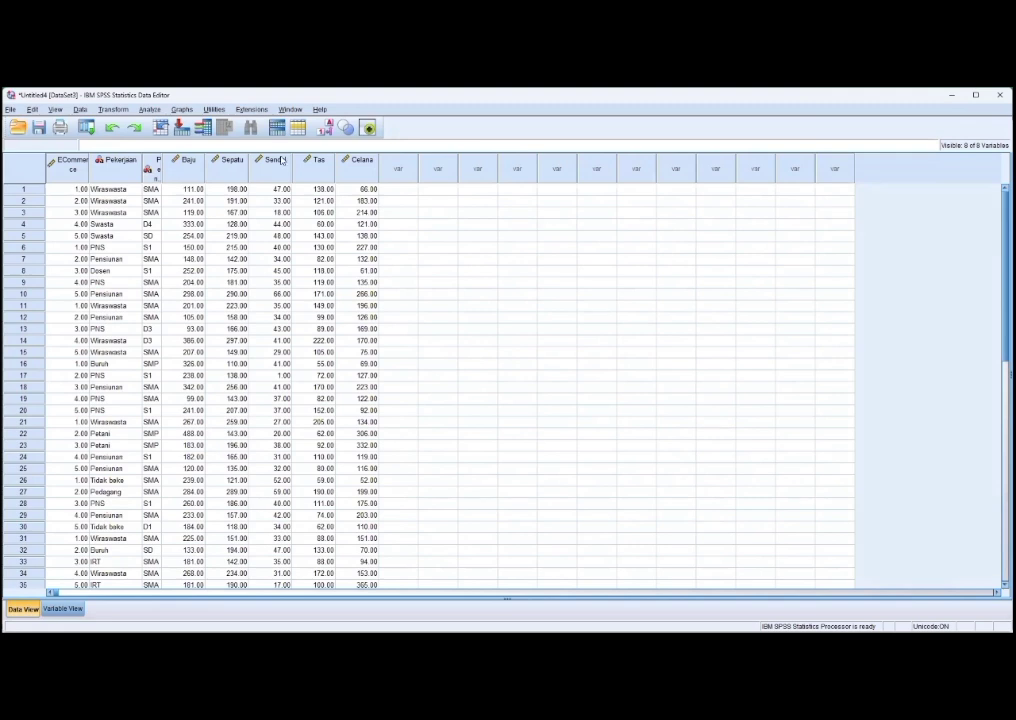
Start a One-Way ANOVA with E-Commerce as the factor.
click(150, 110)
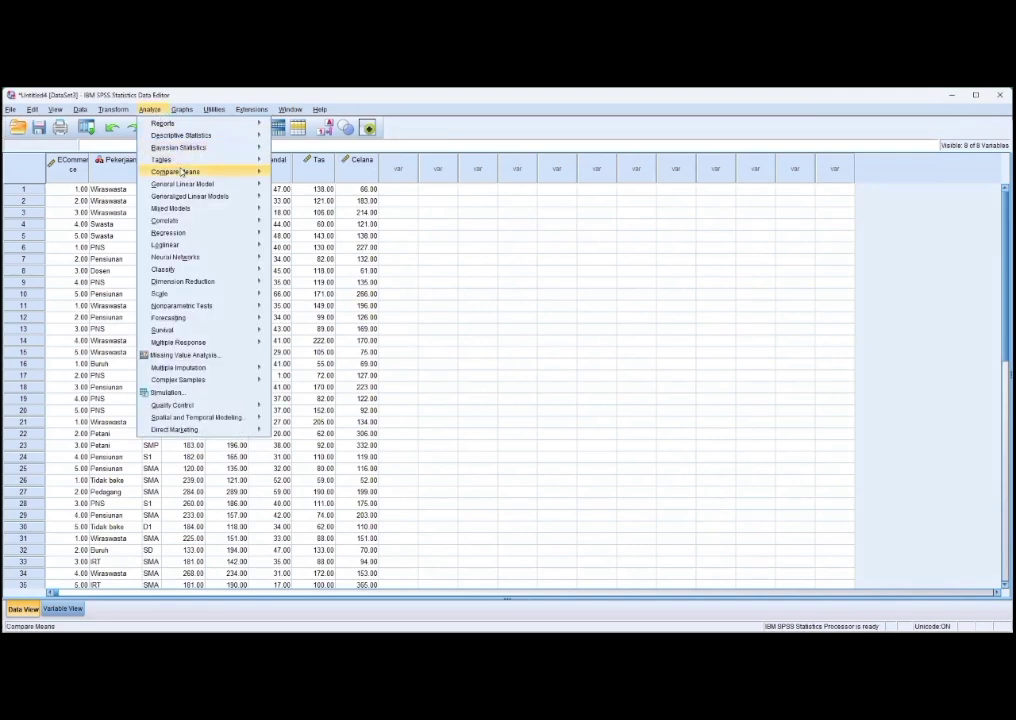
mouse_move(196, 172)
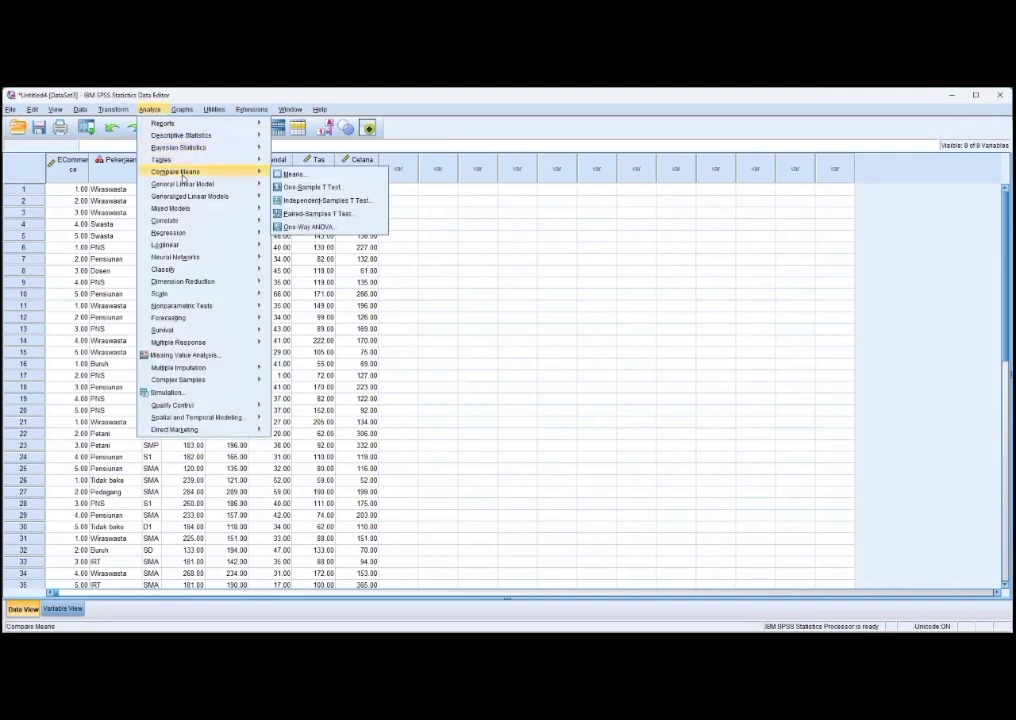
click(287, 227)
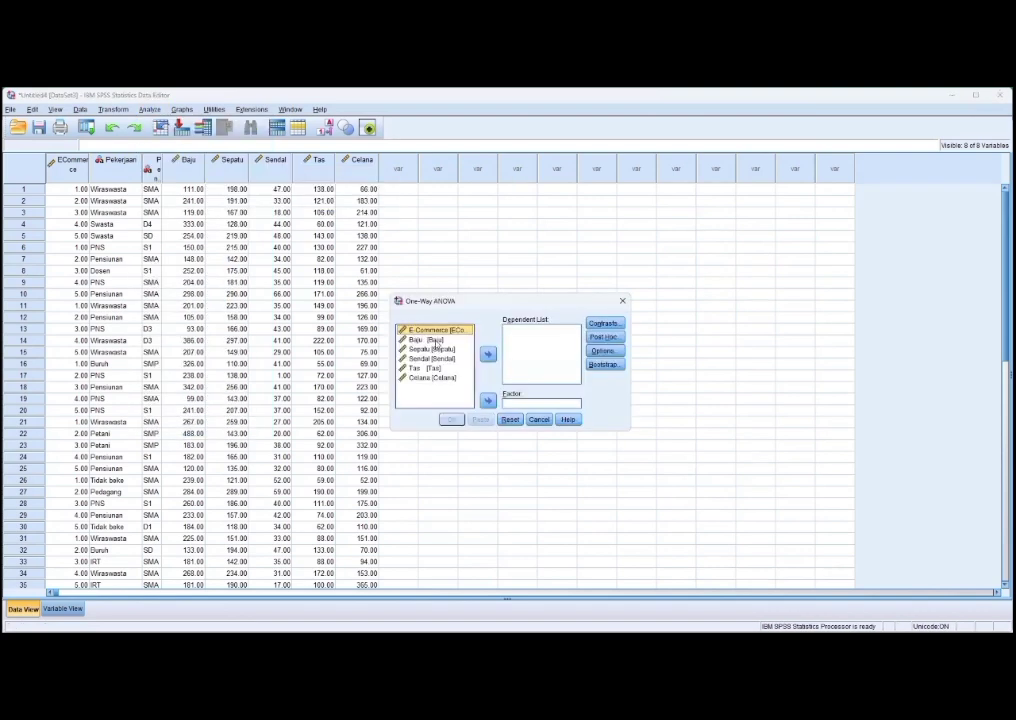
click(488, 400)
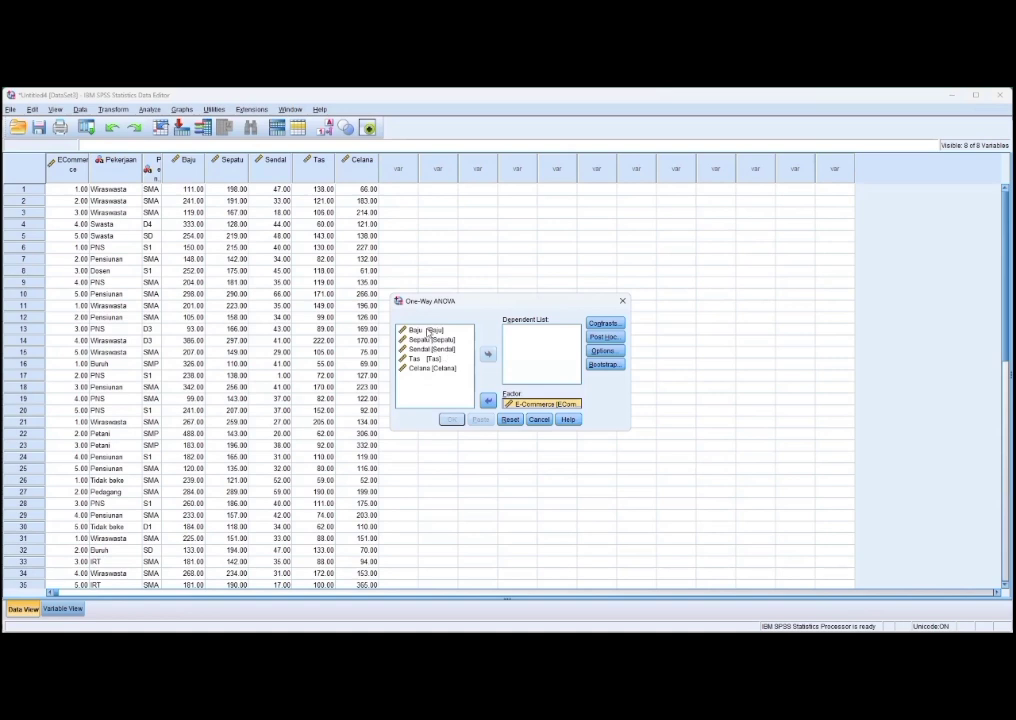
Add Baju, Sepatu, Sendal, Tas and Celana as the dependent variables of the One-Way ANOVA.
click(430, 331)
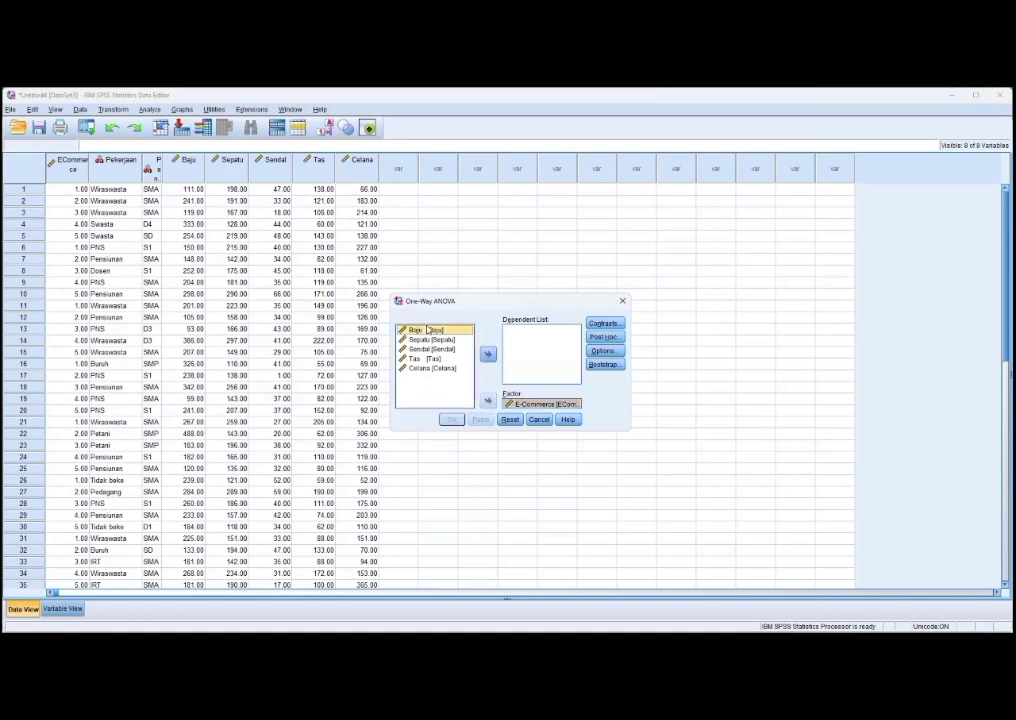
key(shift+Down)
key(shift+Down)
key(shift+Down)
key(shift+Down)
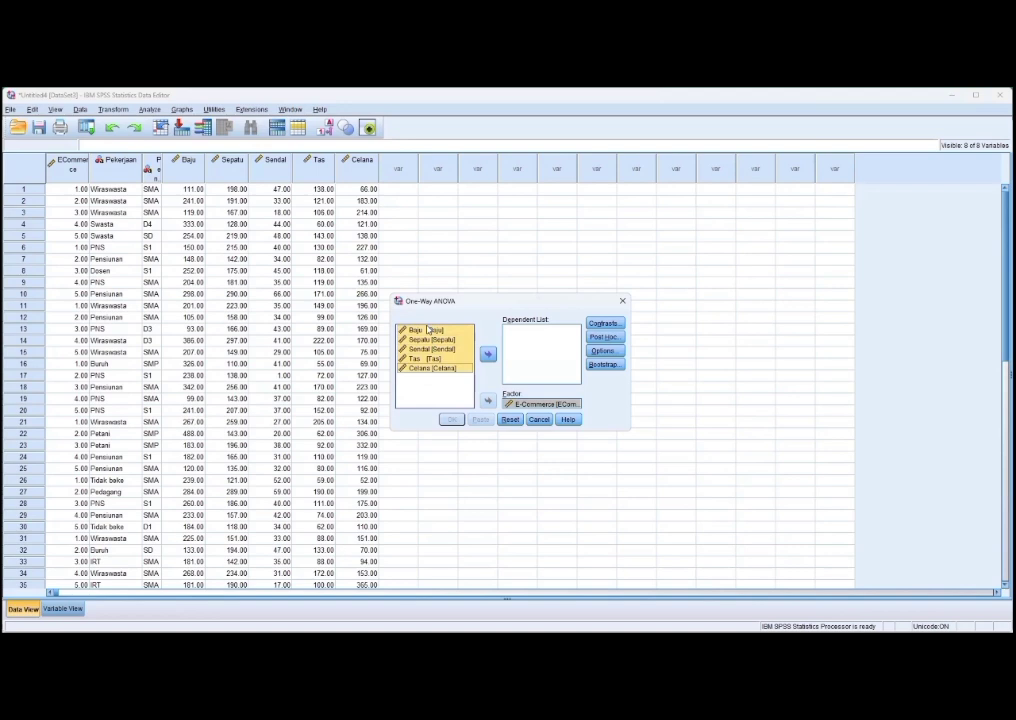
click(488, 354)
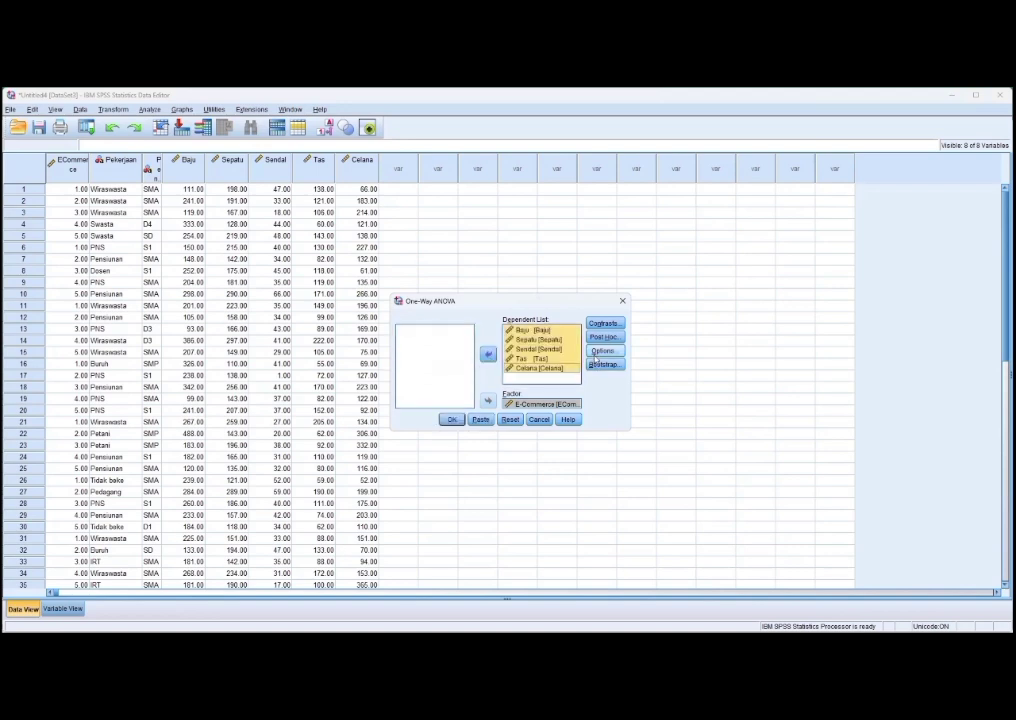
Enable the LSD post hoc comparison for the One-Way ANOVA.
click(604, 337)
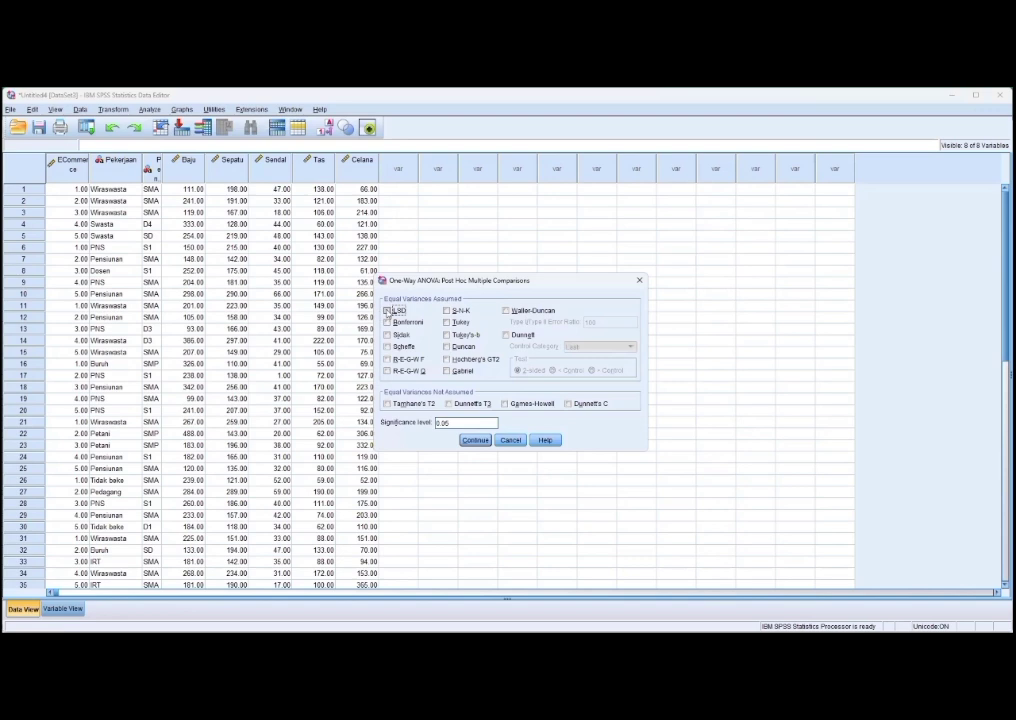
click(388, 311)
click(477, 440)
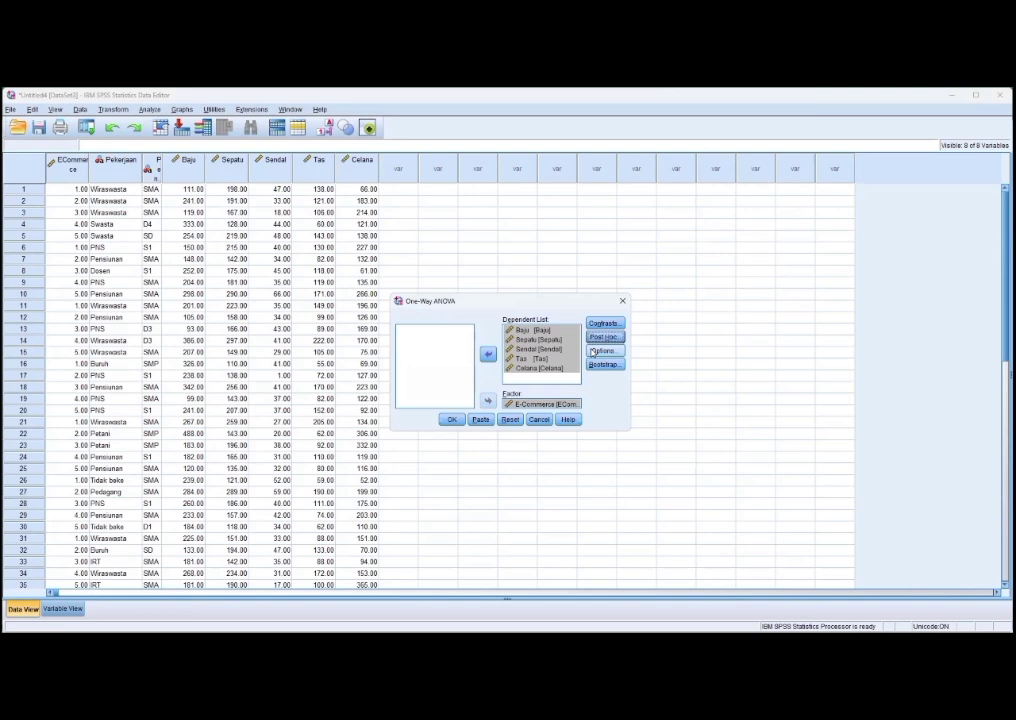
Include descriptive statistics and the homogeneity of variance test in the One-Way ANOVA options.
click(596, 351)
click(458, 314)
click(459, 338)
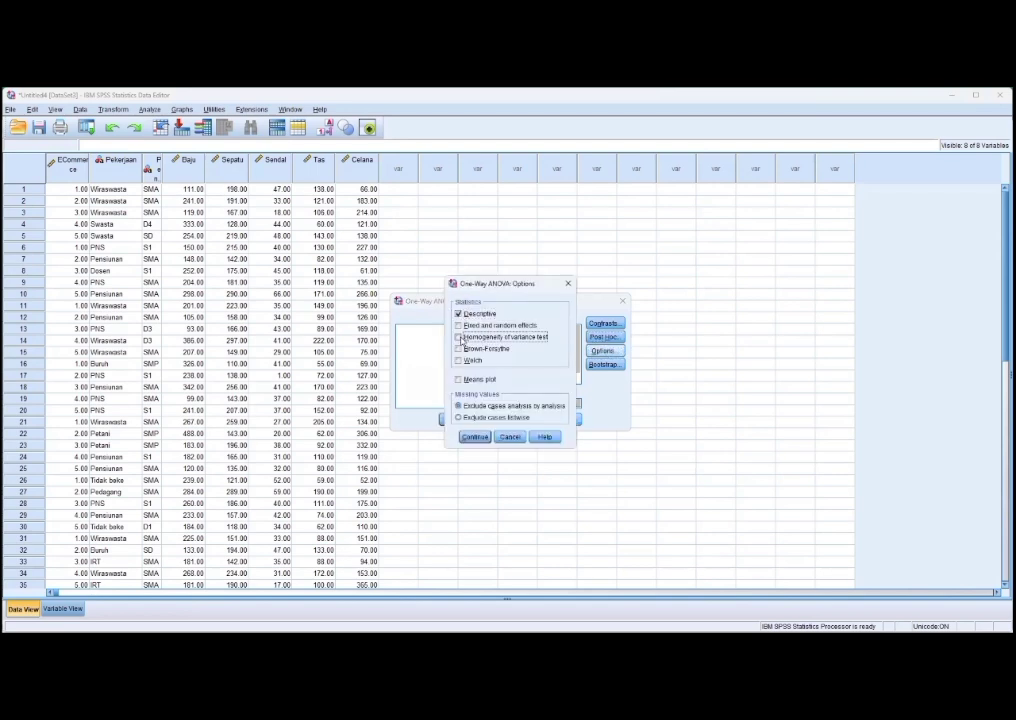
click(474, 437)
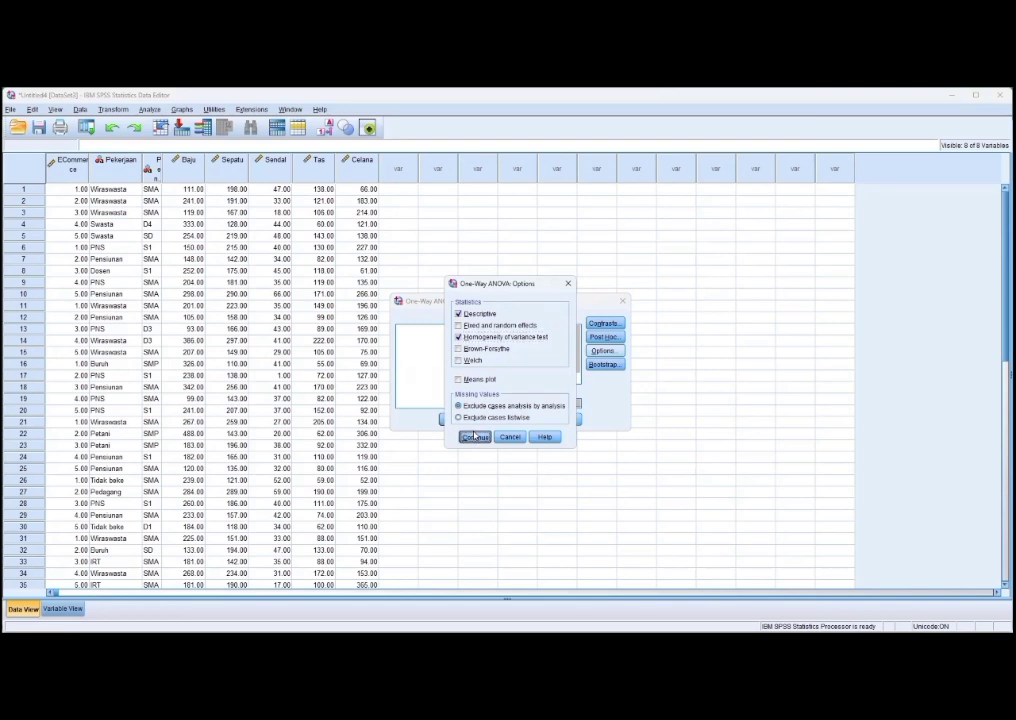
Run the One-Way ANOVA of the five product variables with E-Commerce as the factor.
click(452, 420)
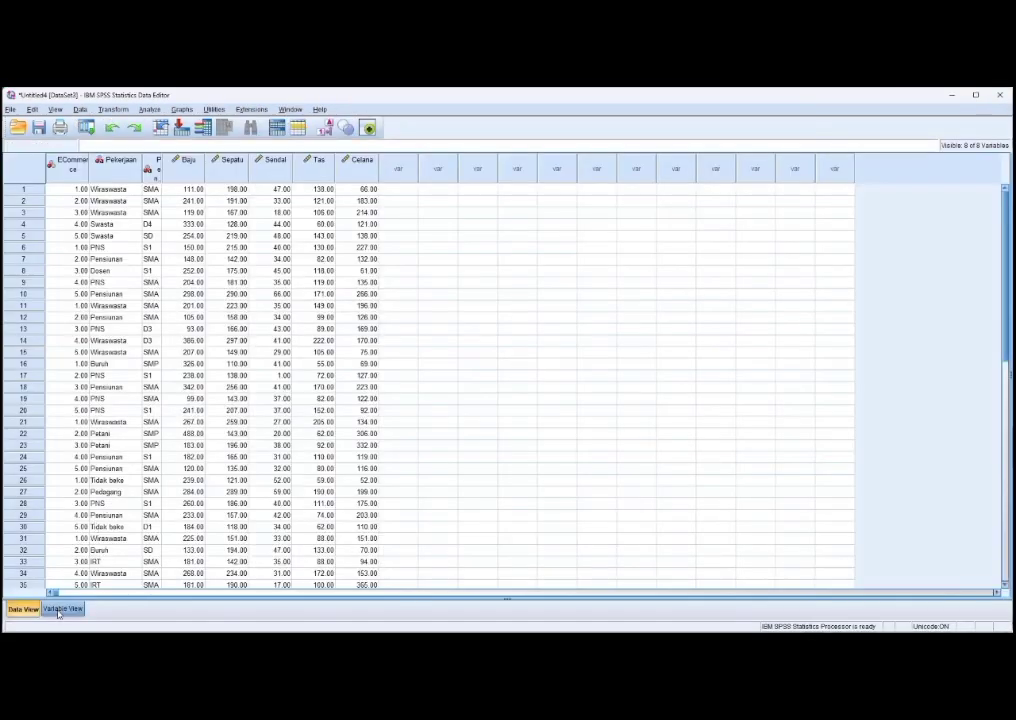
Add a value label to the ECommerce variable that defines 1 as "shoope".
click(62, 608)
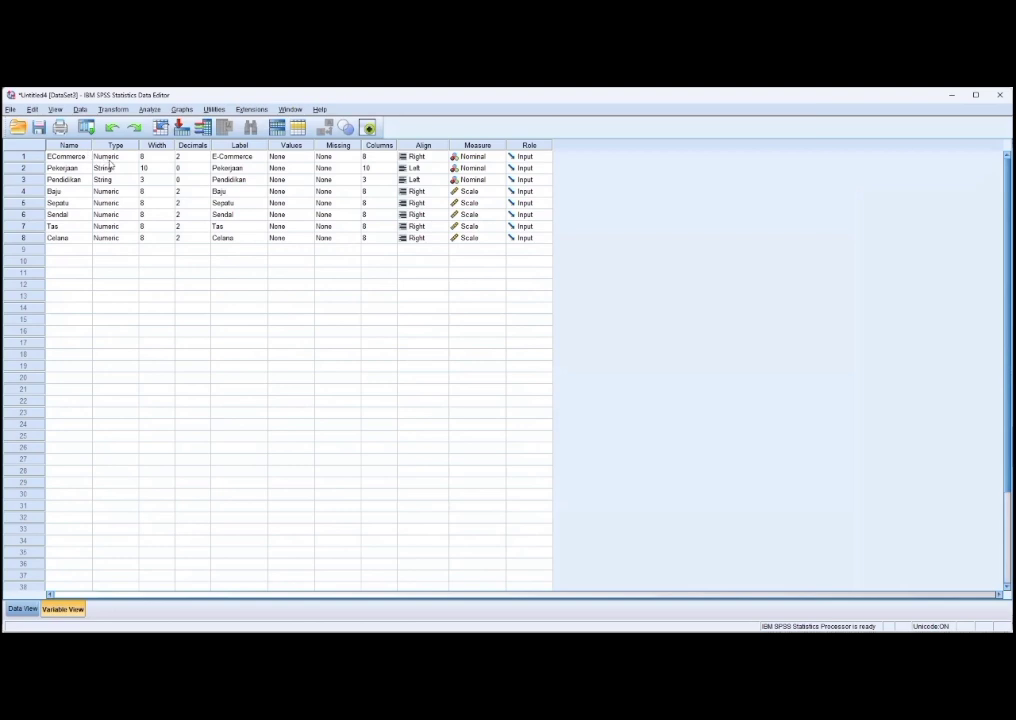
click(298, 157)
click(306, 157)
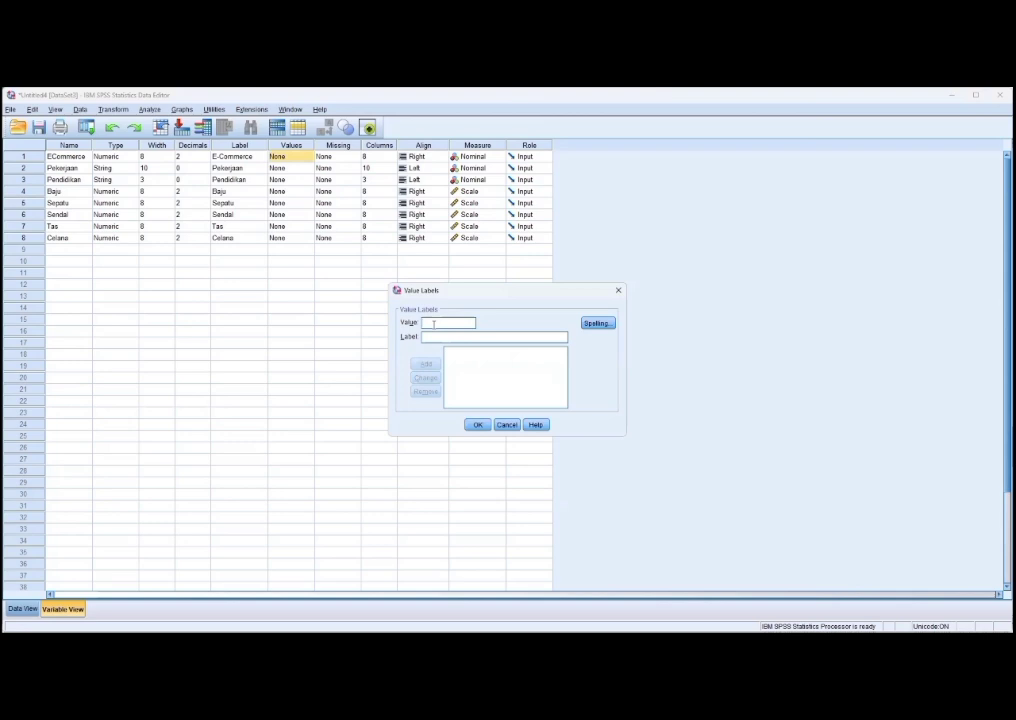
text(1)
click(427, 337)
text(Shopee)
click(427, 364)
Add the ECommerce value labels 2 as "tokopedia" and 3 as "lazada".
key(Tab)
text(To)
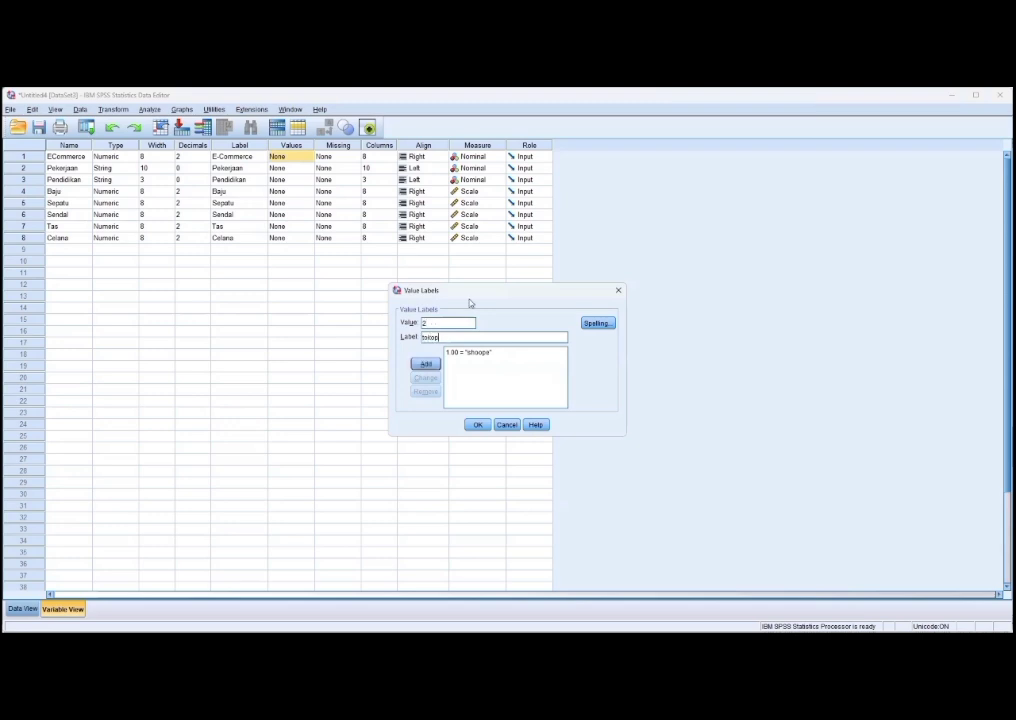
text(kopedia)
click(426, 364)
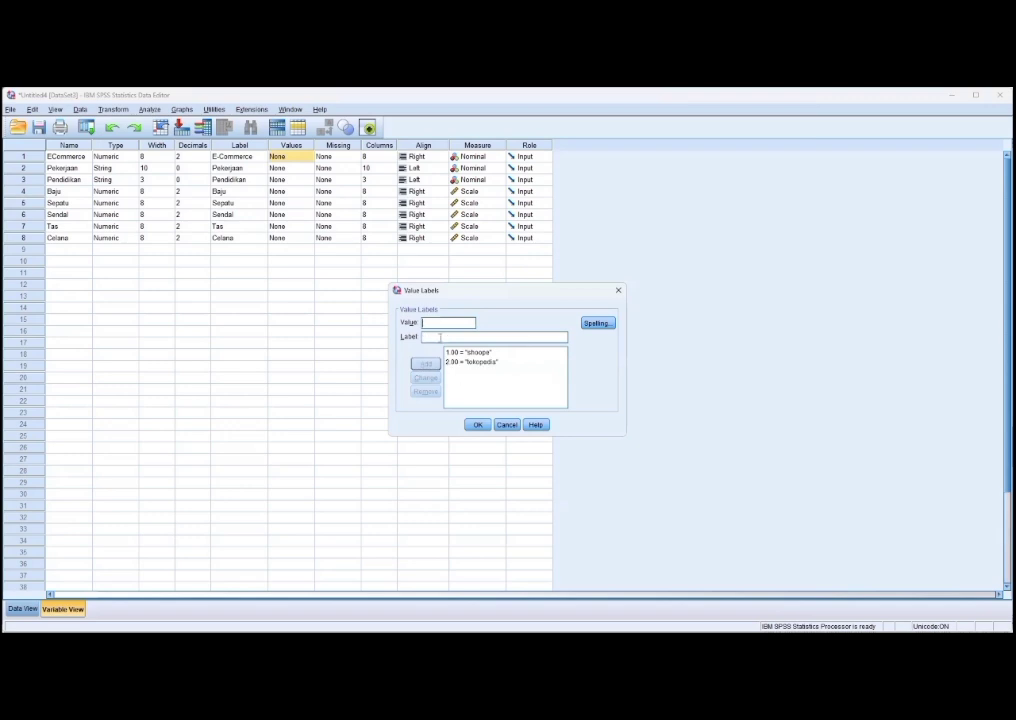
click(435, 325)
text(3)
click(430, 337)
text(lazada)
click(425, 363)
Add the ECommerce value labels 4 as "buka lapak" and 5 as "bli bli", and apply all labels.
text(4)
text(buka lapak)
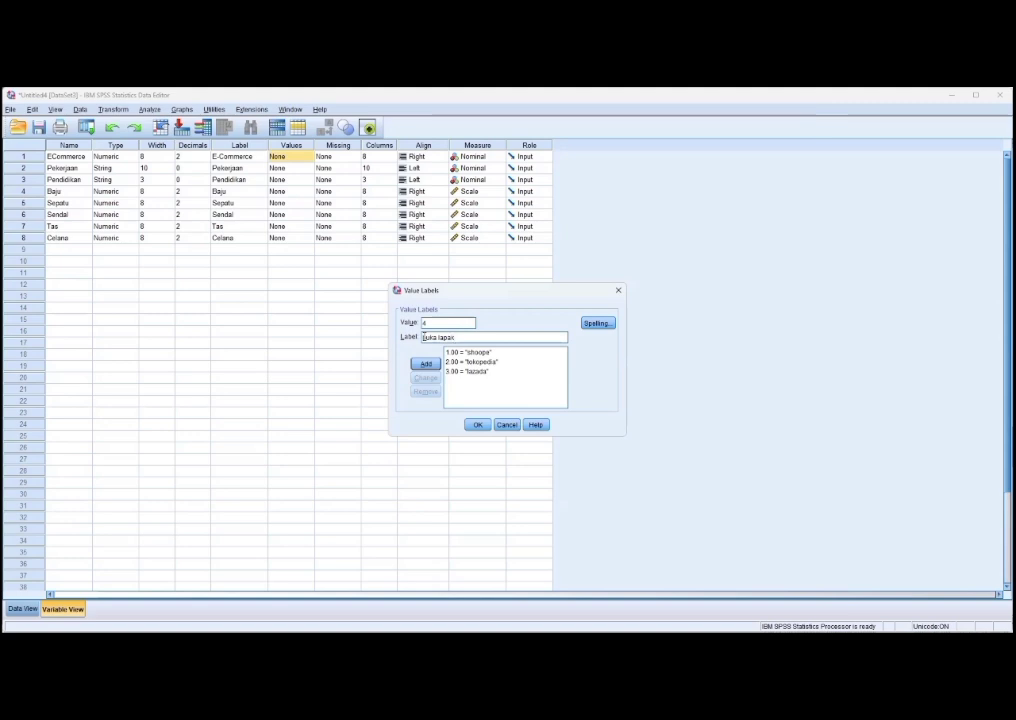
click(425, 363)
text(5)
click(437, 336)
text(bl)
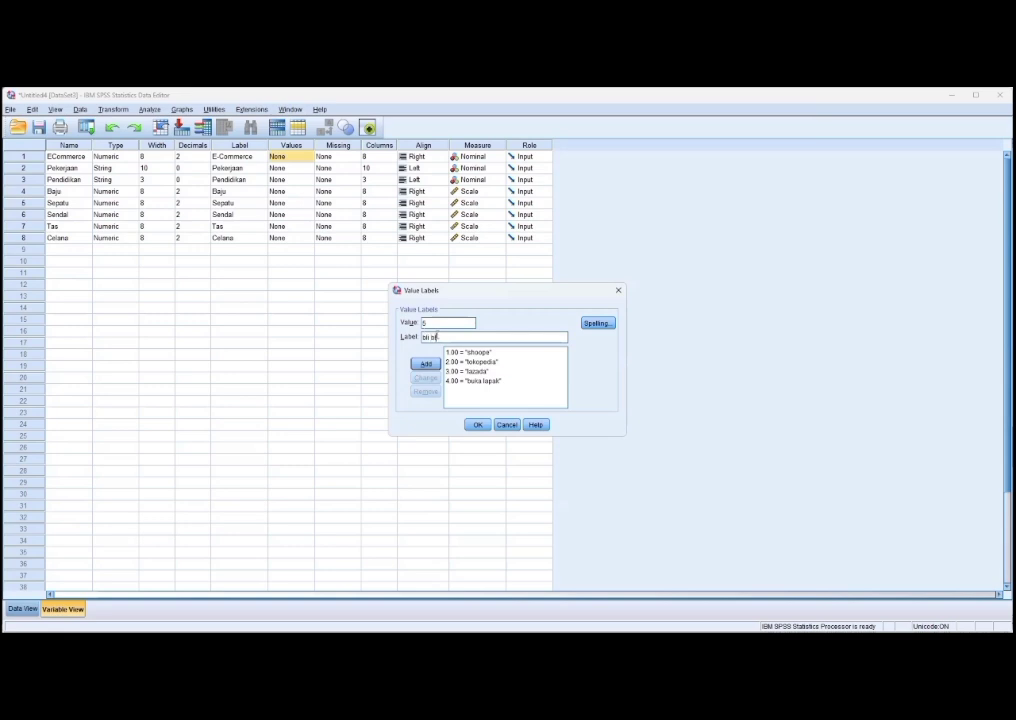
text(i bli)
click(425, 363)
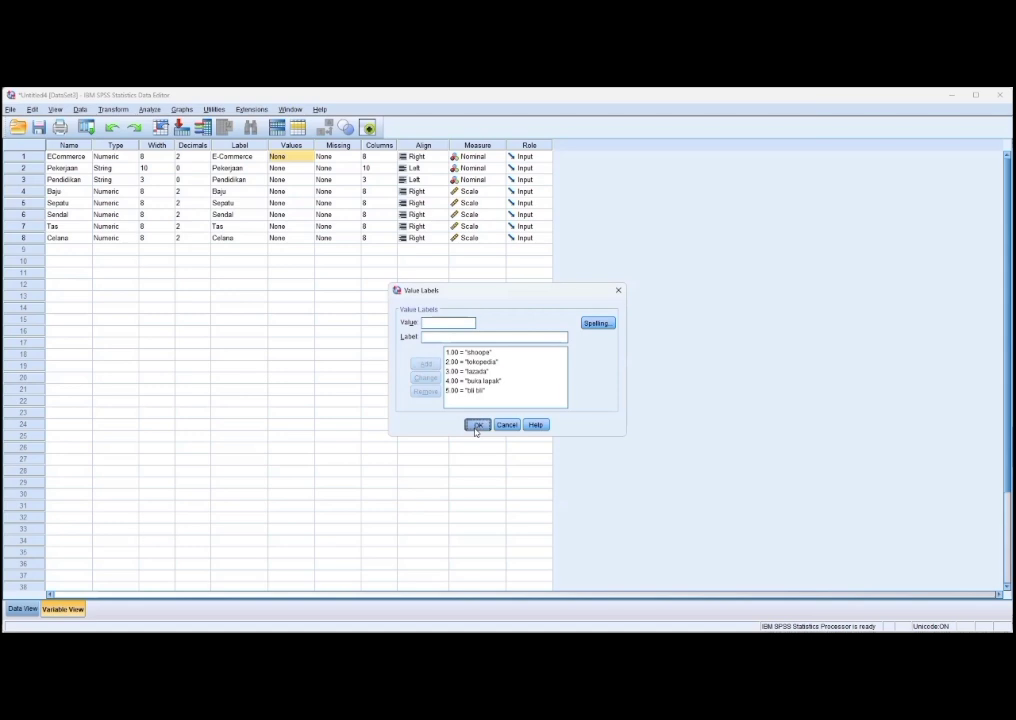
click(477, 425)
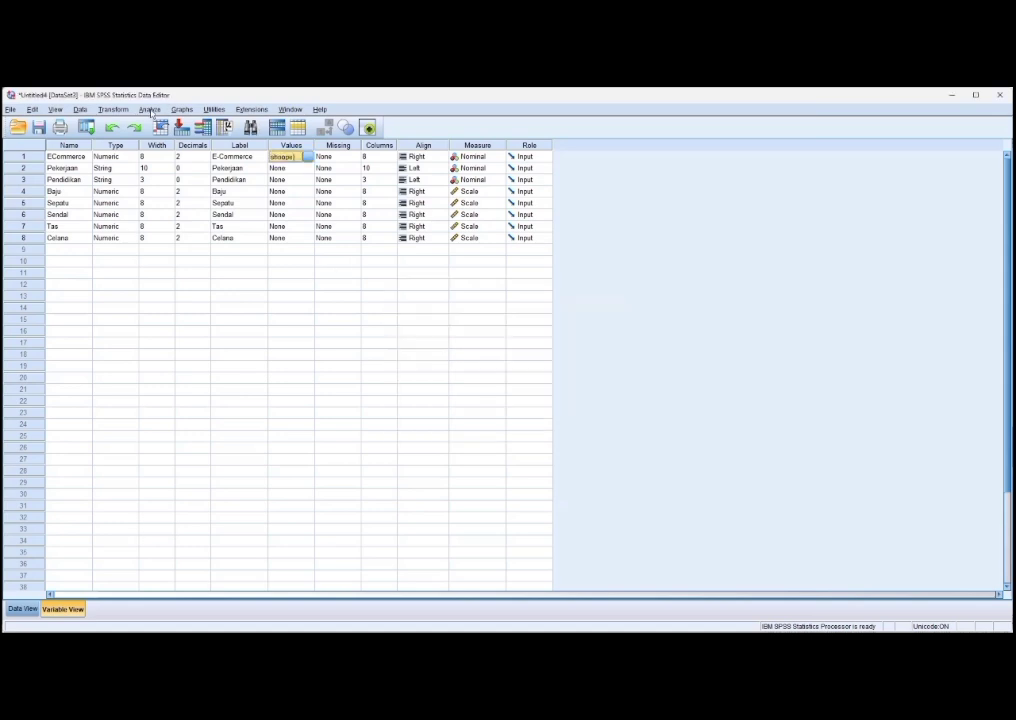
Reopen the One-Way ANOVA by E-Commerce and keep LSD selected as the post hoc comparison.
click(149, 109)
mouse_move(180, 172)
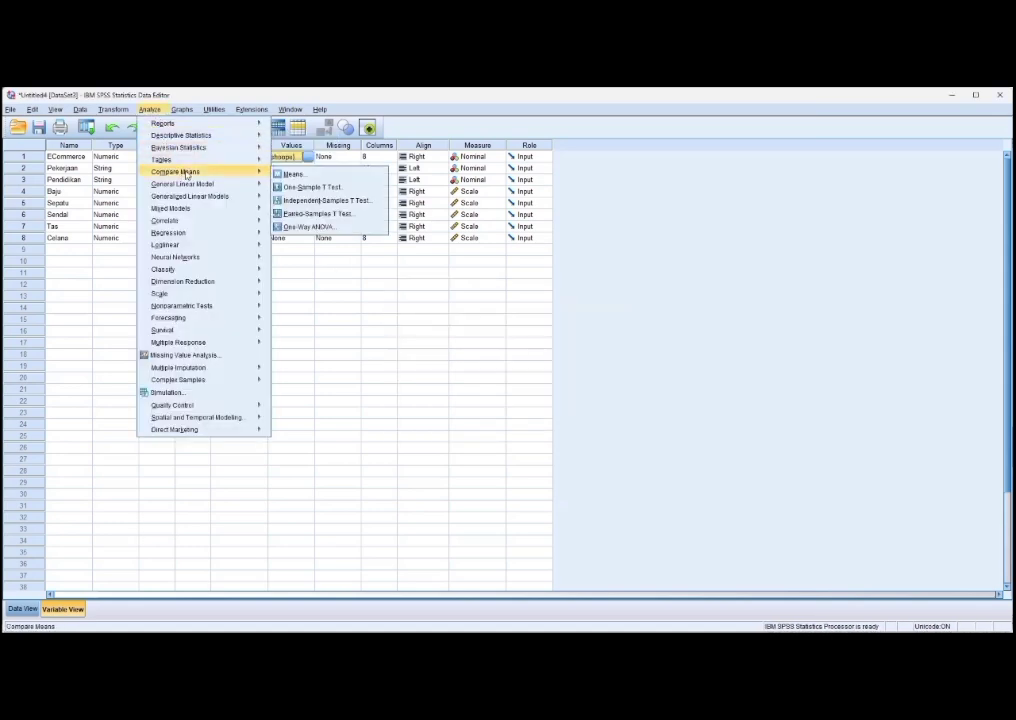
click(304, 228)
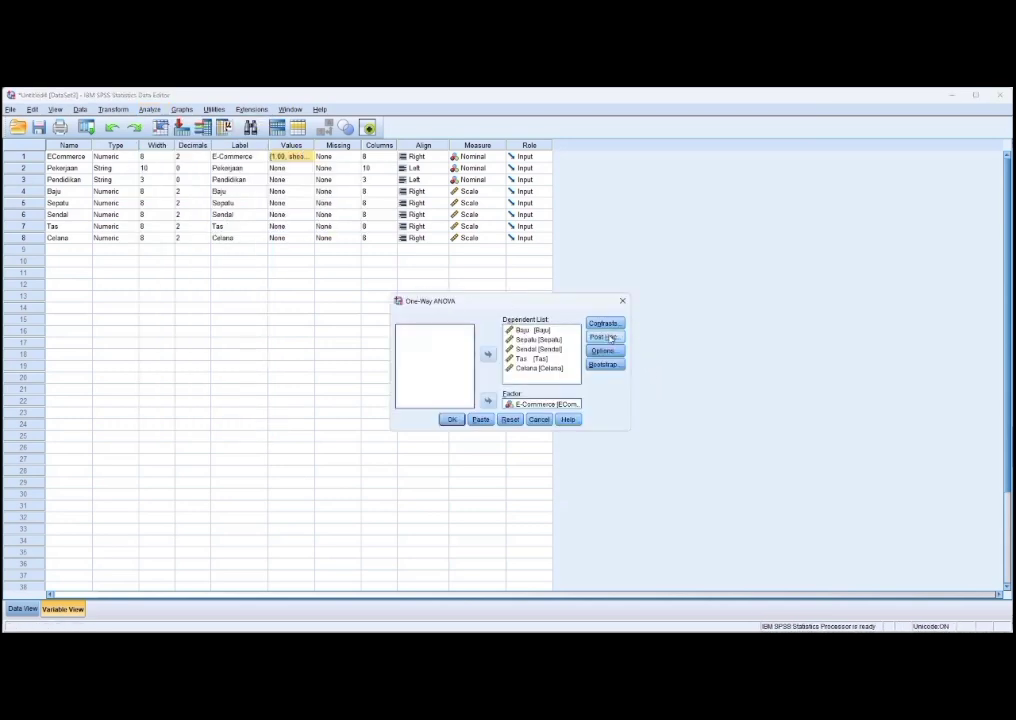
click(607, 338)
click(388, 311)
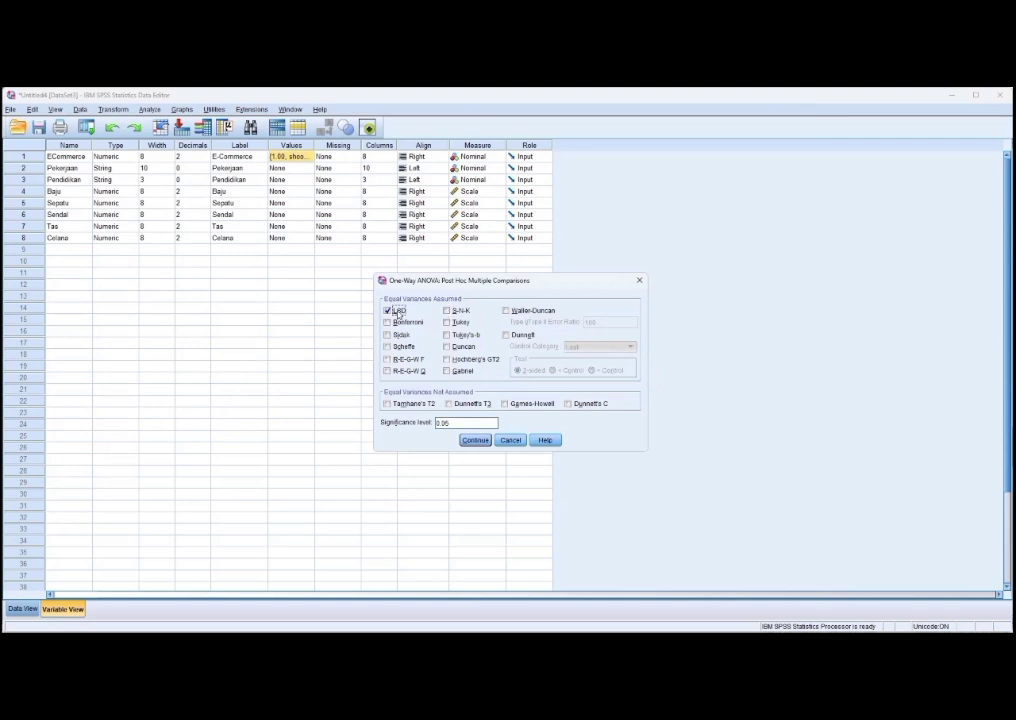
click(475, 440)
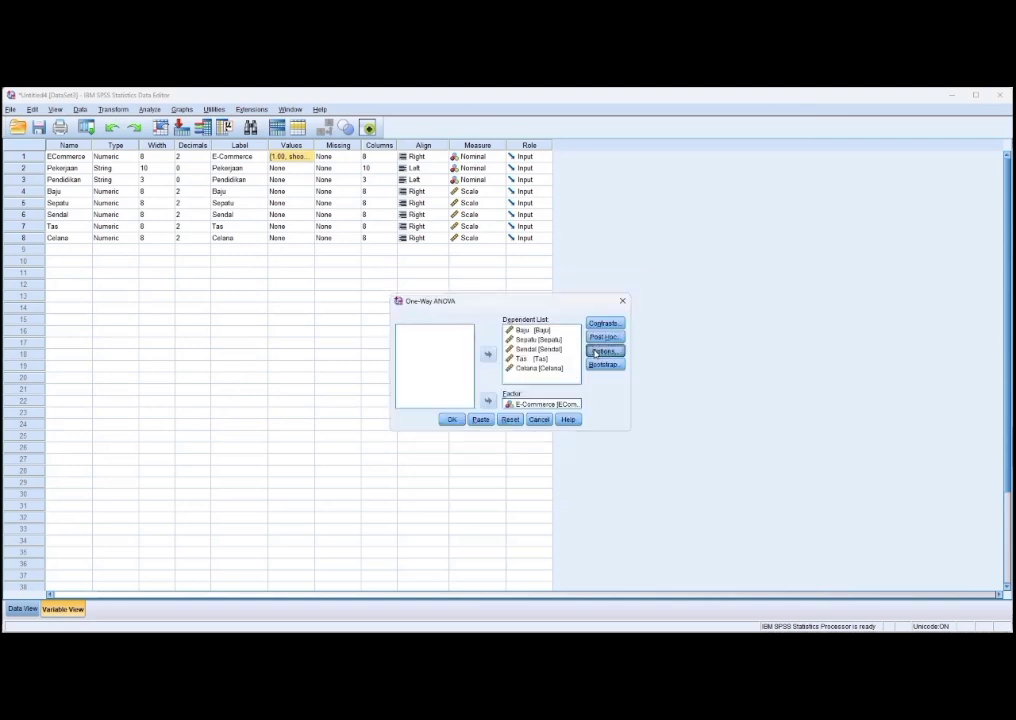
Run the One-Way ANOVA again with descriptive statistics and the homogeneity of variance test included.
click(597, 353)
click(458, 314)
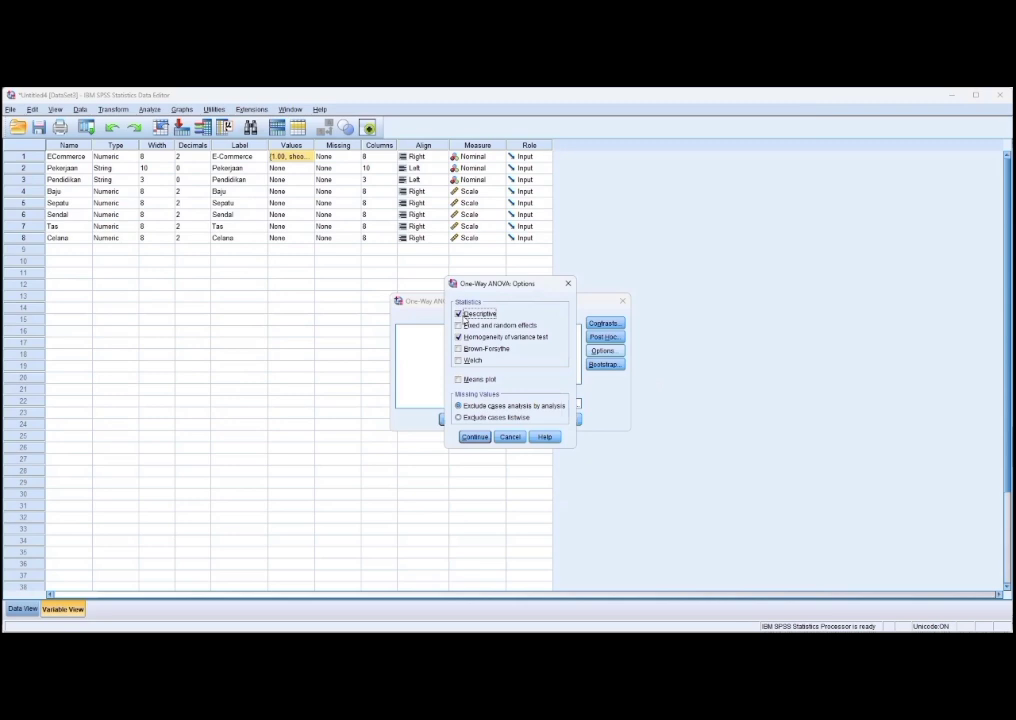
click(475, 437)
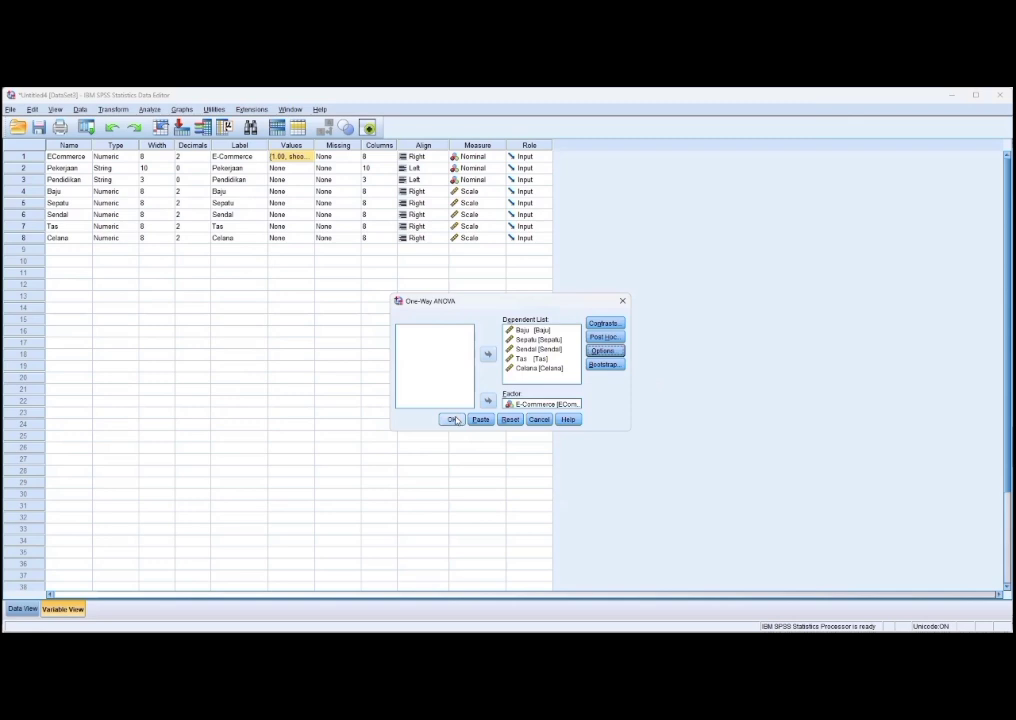
click(454, 420)
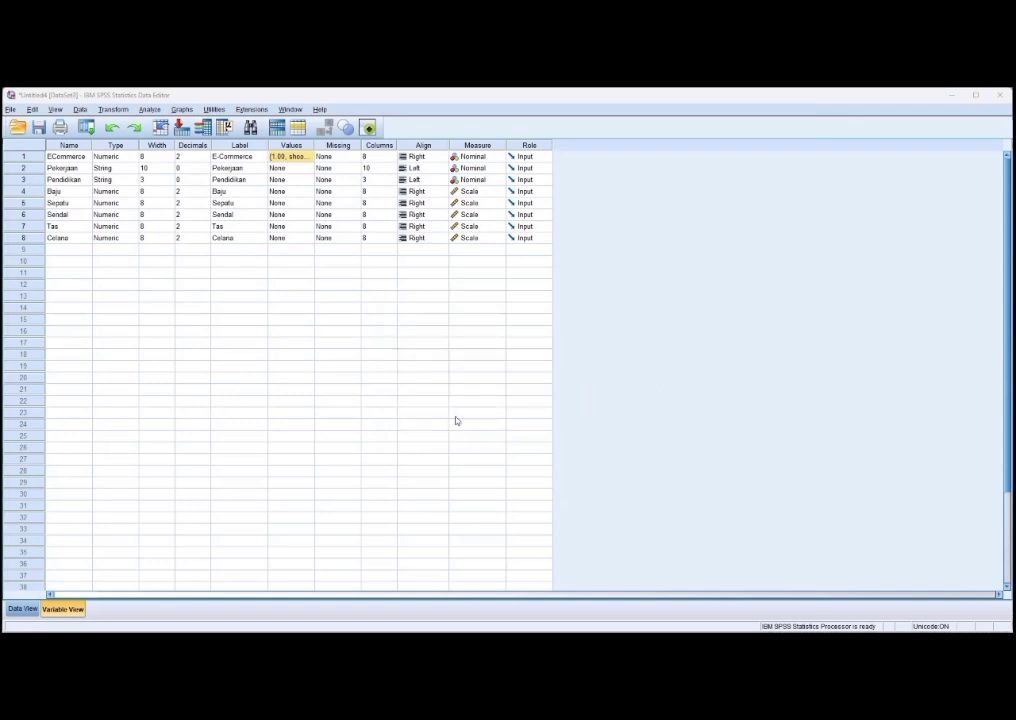
Examine the descriptives, homogeneity of variances, ANOVA and LSD multiple comparisons tables in the new Oneway output.
scroll(243, 197, down, 3)
scroll(243, 197, down, 20)
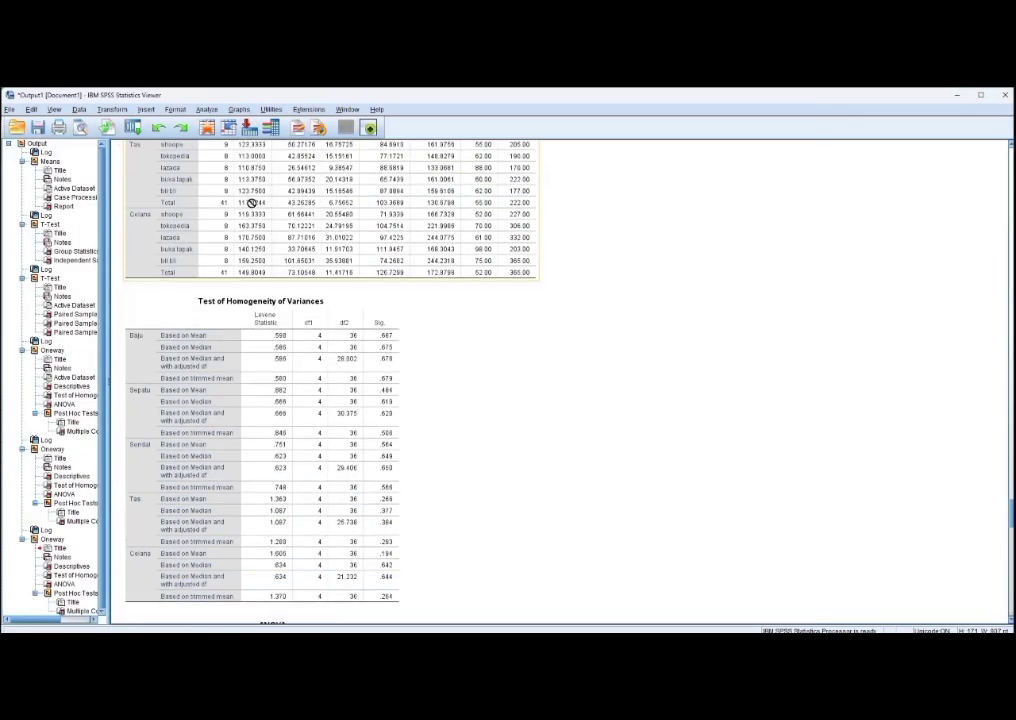
scroll(263, 194, up, 10)
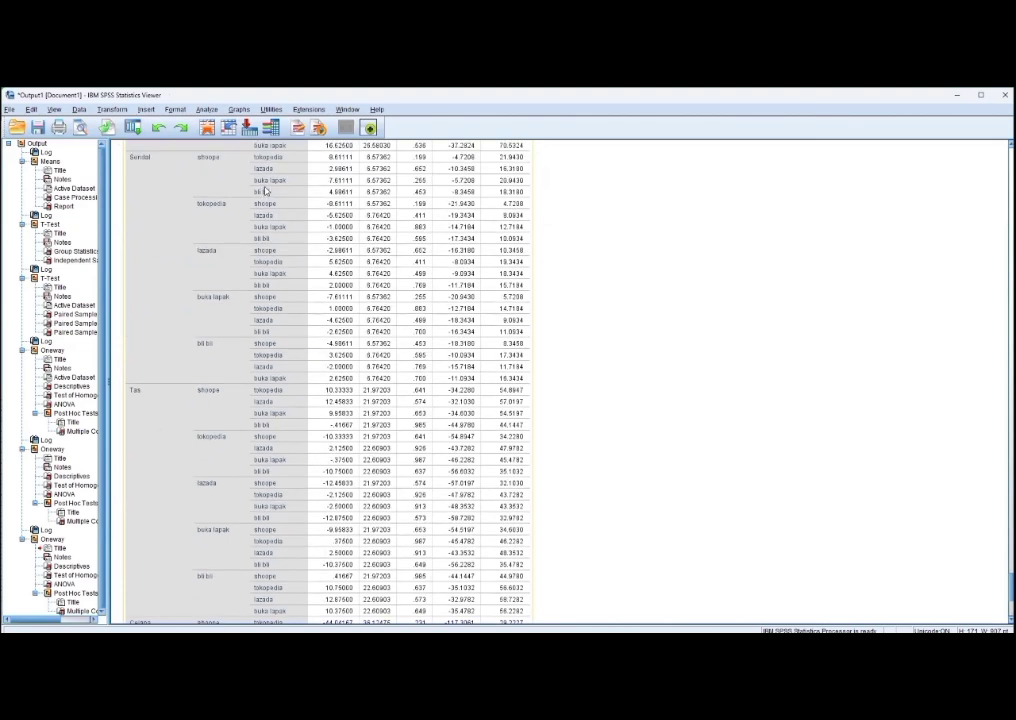
scroll(268, 184, up, 2)
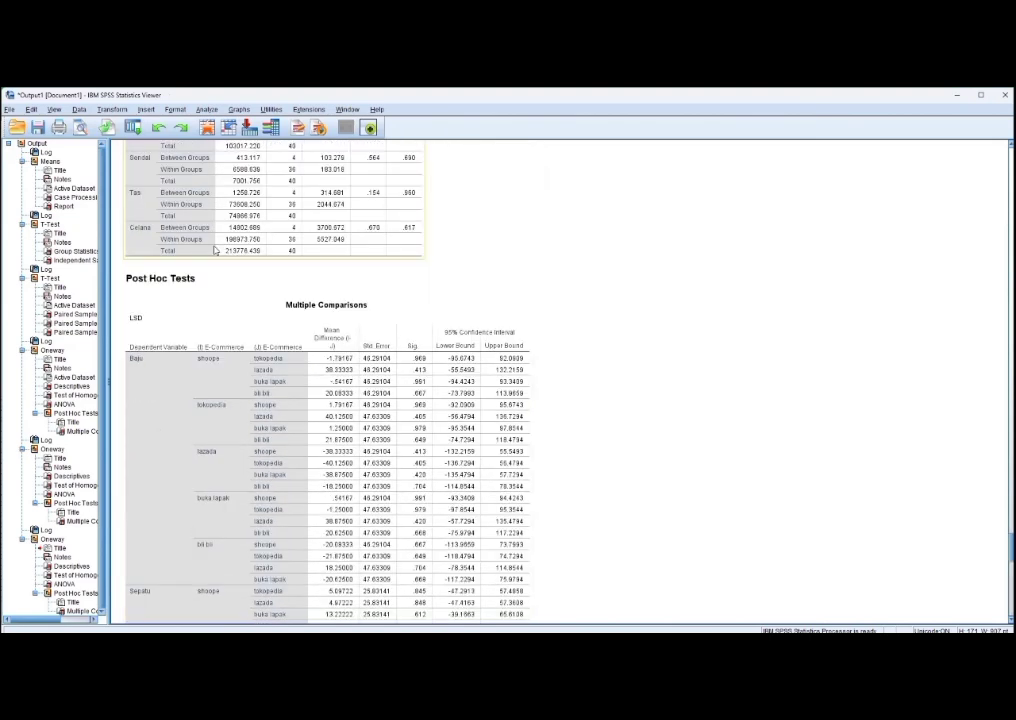
scroll(157, 343, down, 2)
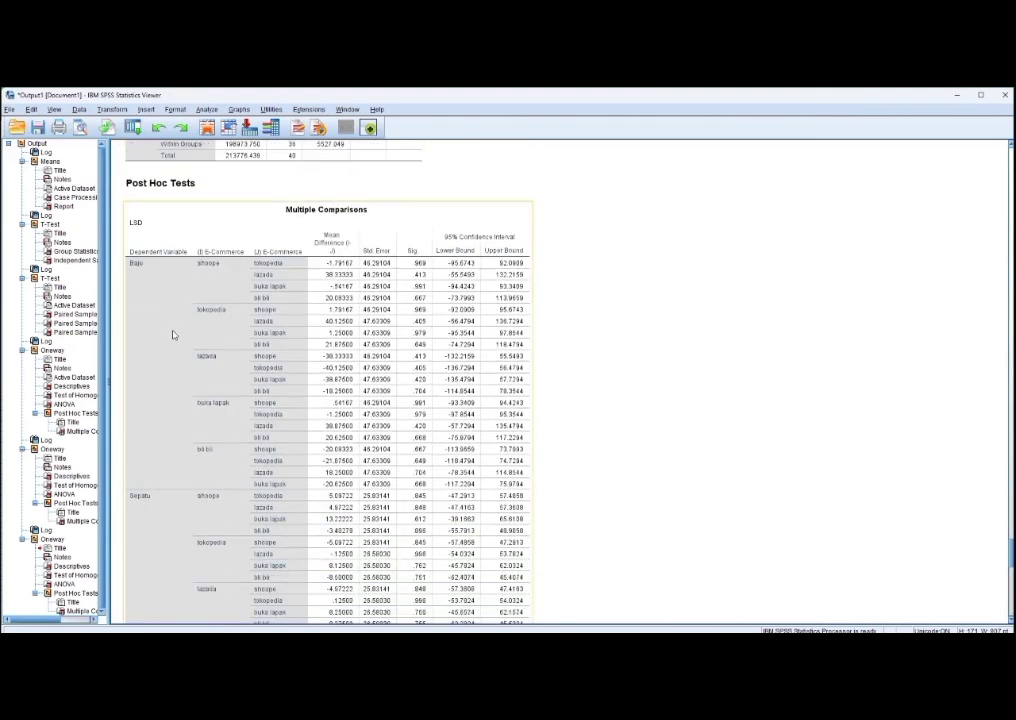